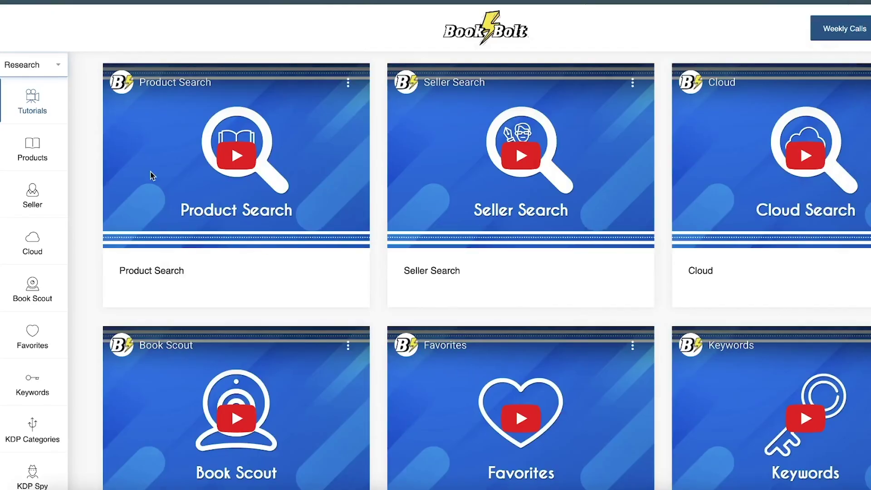
Switch the Book Bolt workspace from Research to Create and open BookBolt Studio.
left_click(58, 66)
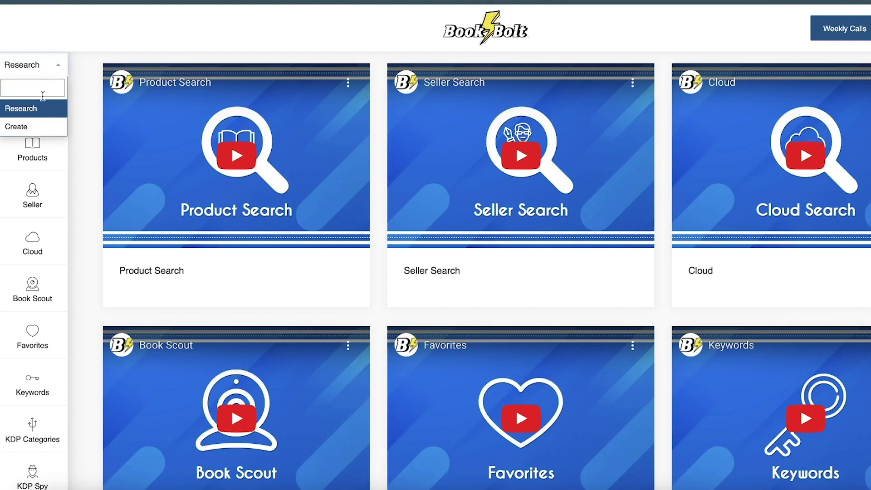
left_click(38, 125)
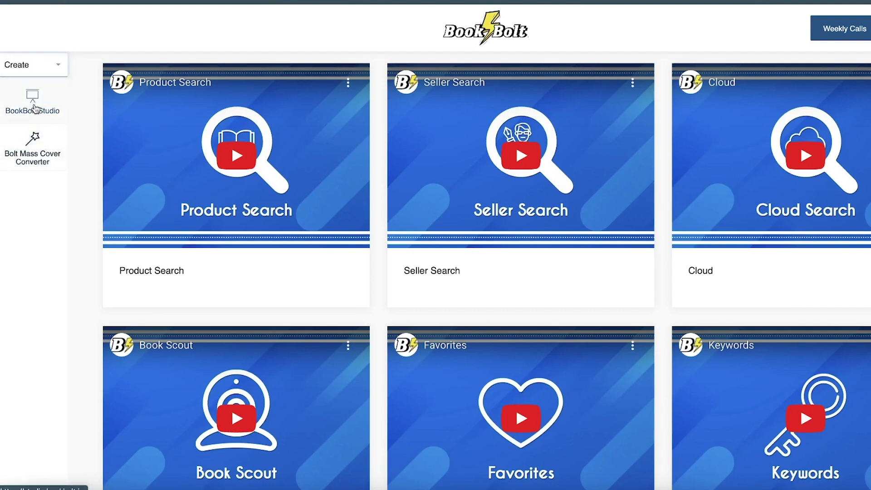
left_click(34, 108)
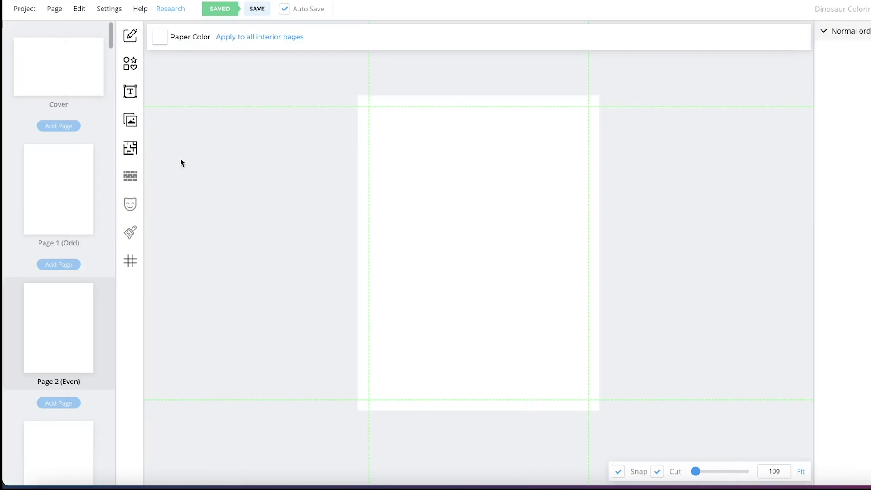
Create a new paperback cover-and-interior project named "Dinosaur Coloring Book for Kids", 8.5 x 11 in, black and white on white paper, with bleed and 80 pages.
left_click(26, 12)
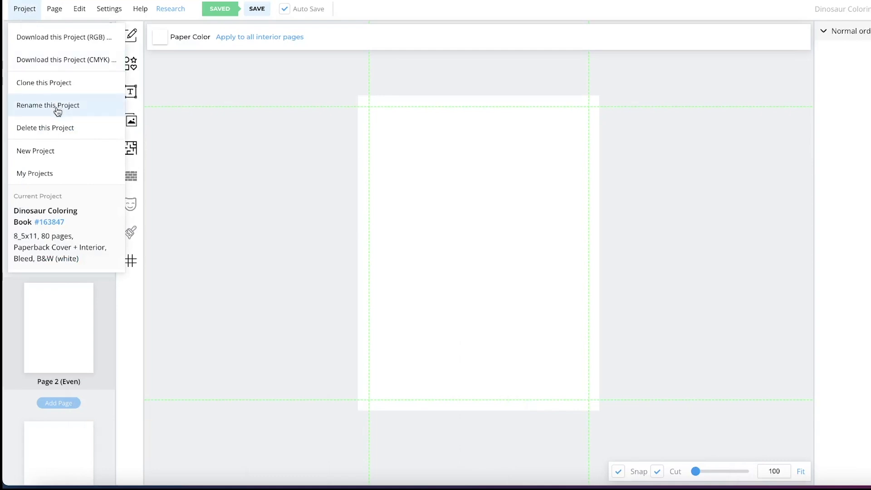
left_click(54, 151)
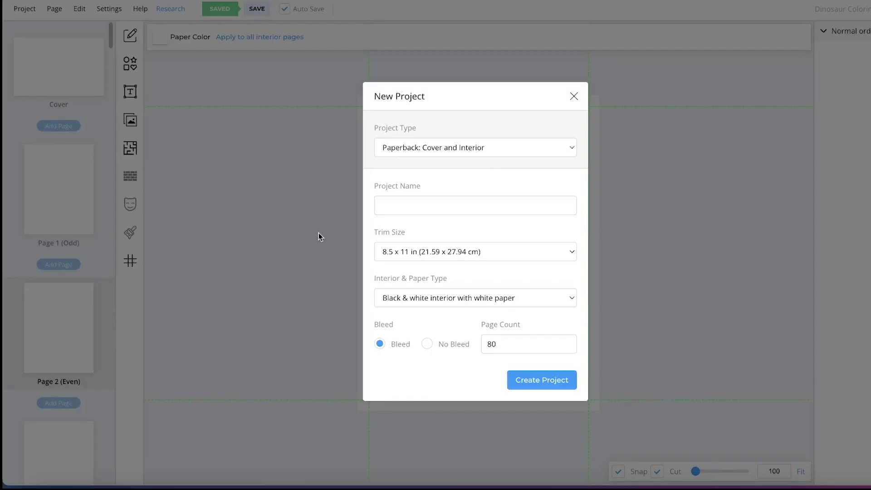
left_click(448, 212)
type("D")
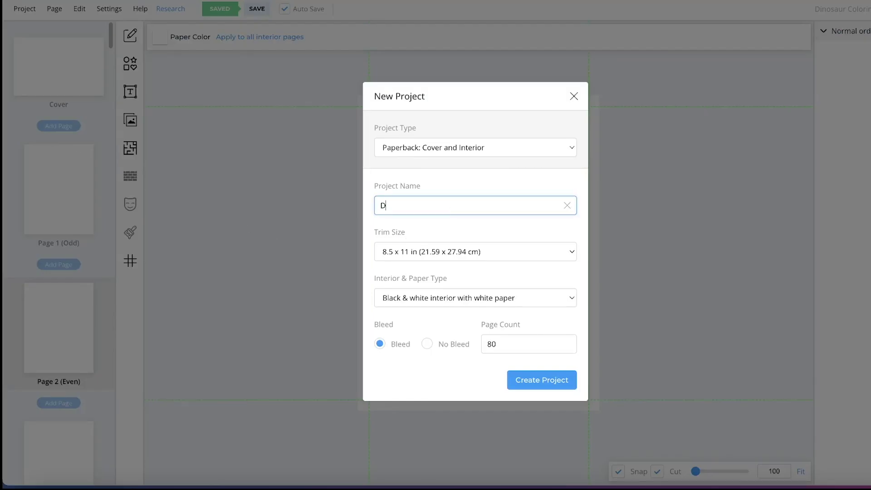
type("inosaur Coloring Book for Kids")
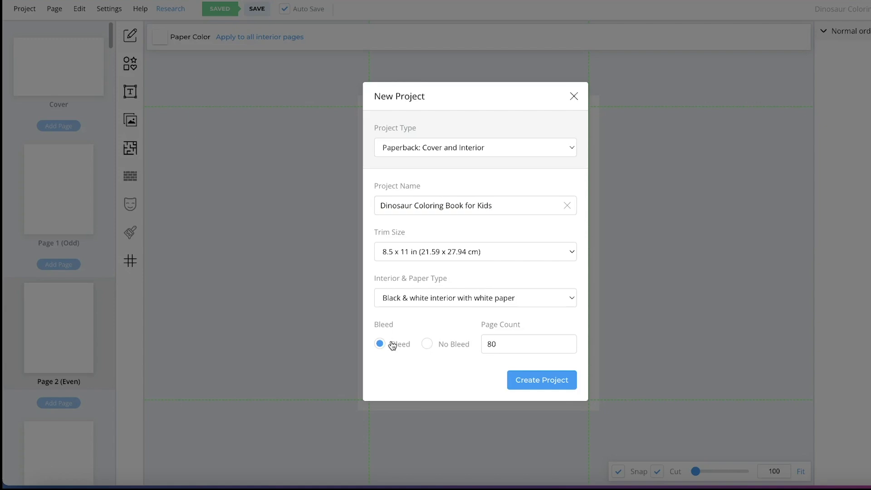
left_click(554, 386)
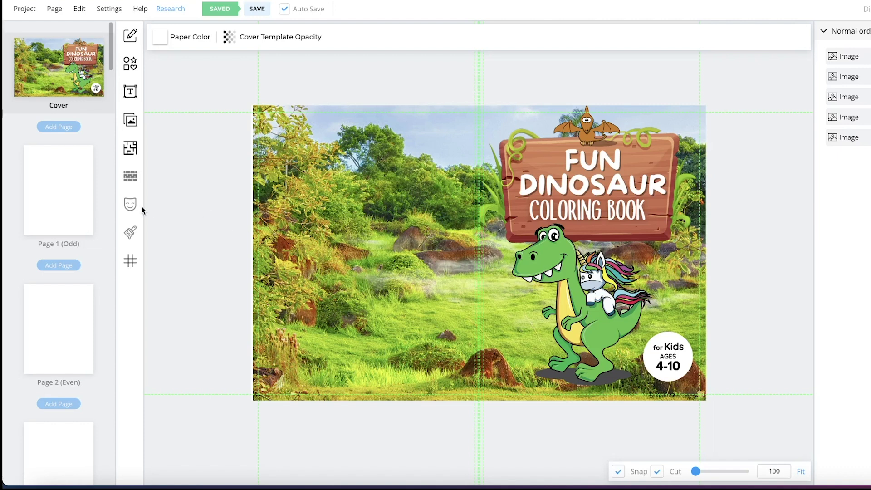
Open the blank interior Page 1 for editing.
left_click(77, 205)
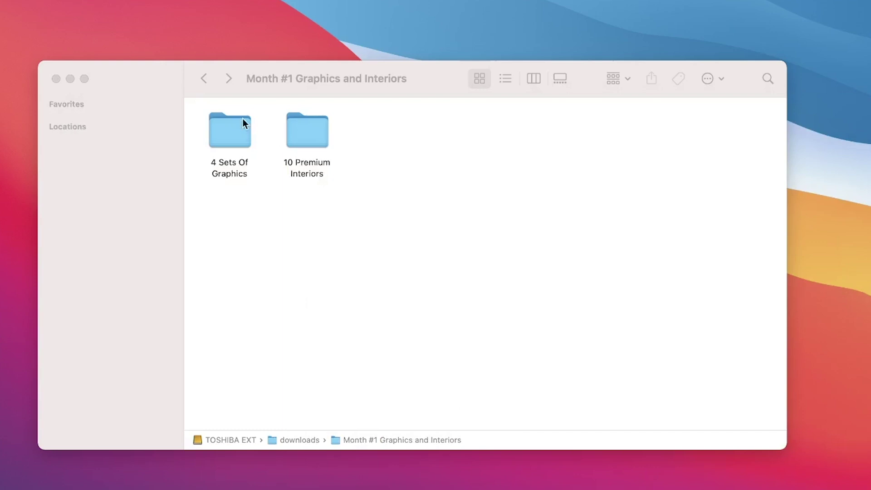
In Finder, open the 1xFairy folder inside 4 Sets Of Graphics > ~Fairy~ and show its images as a gallery.
left_click(373, 247)
left_click(221, 143)
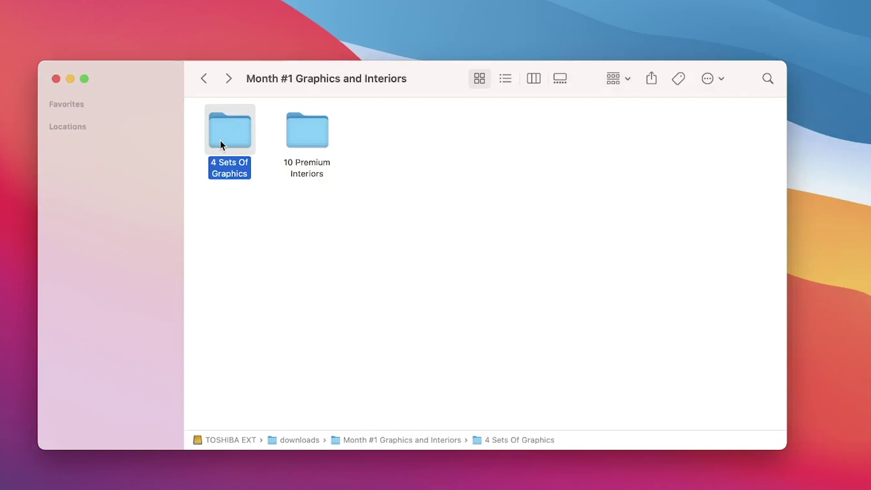
double_click(220, 142)
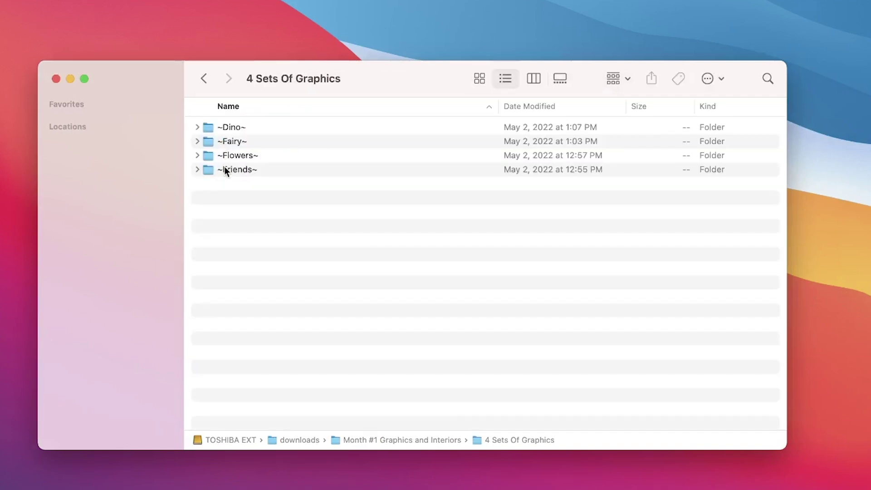
double_click(224, 142)
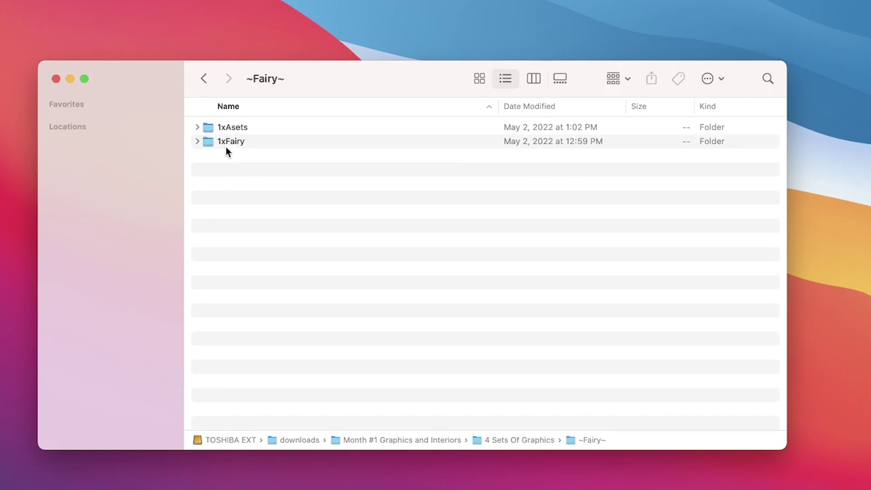
double_click(222, 143)
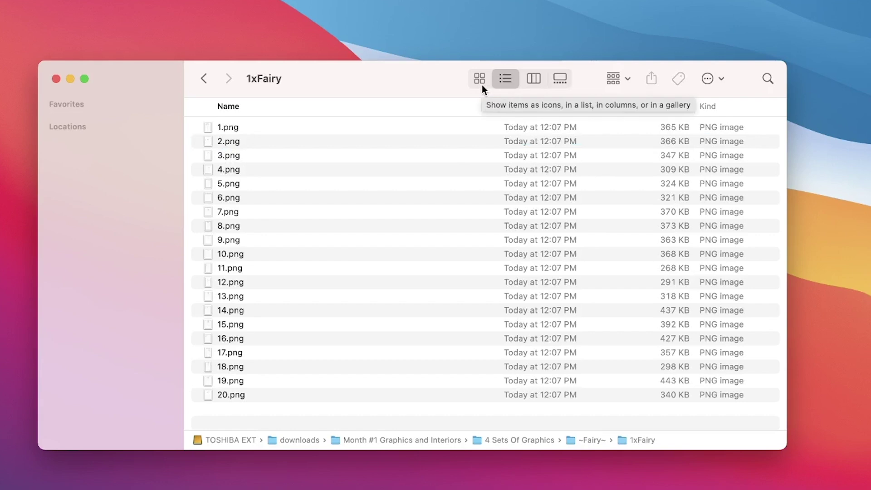
left_click(557, 78)
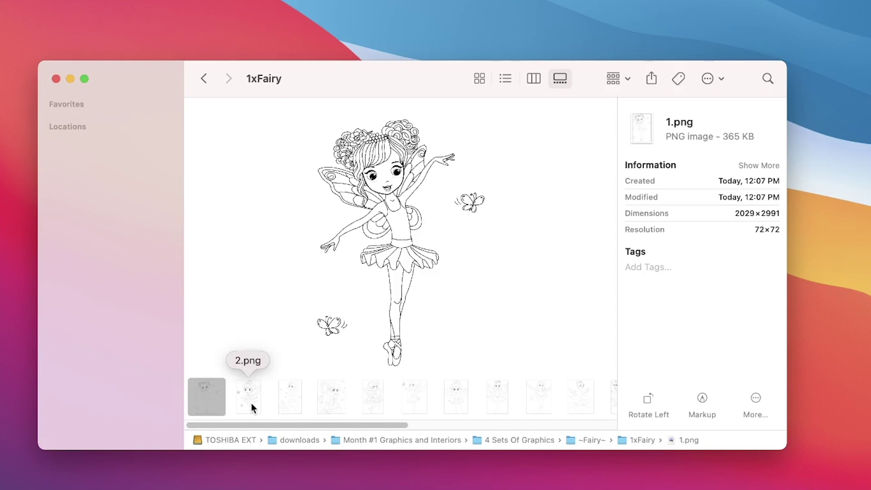
Preview the fairy coloring images 3.png, 8.png and 13.png.
left_click(290, 396)
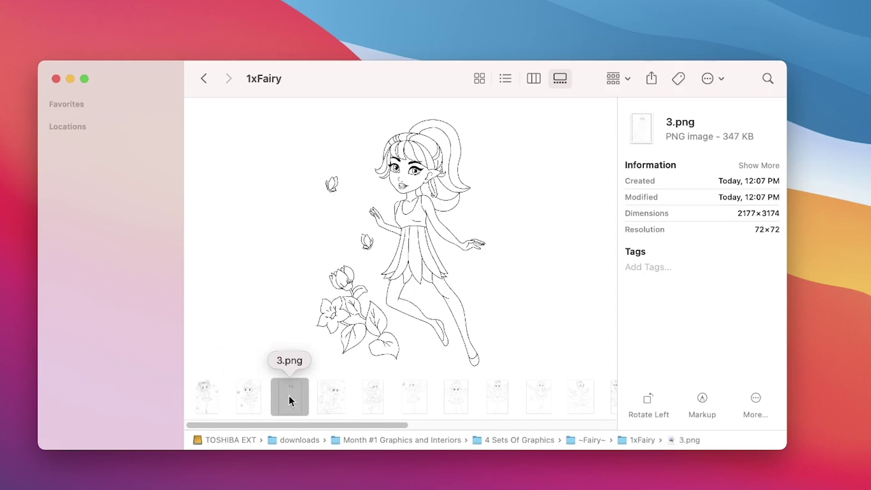
left_click(506, 391)
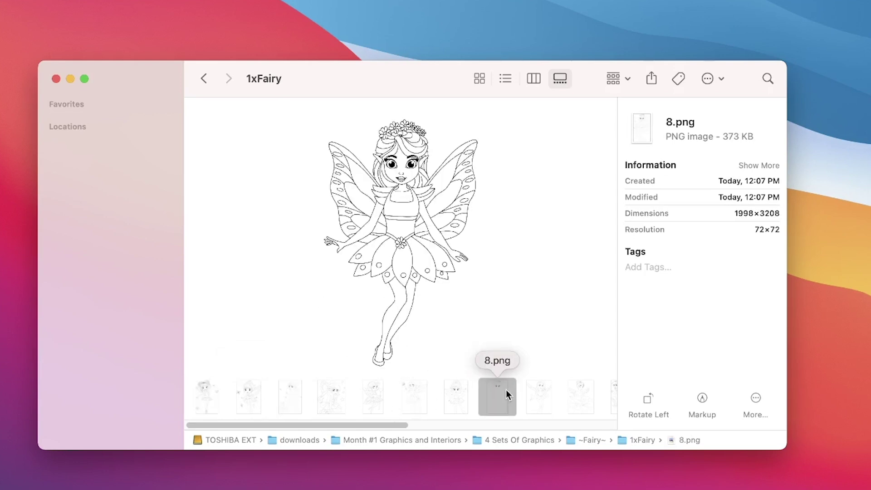
scroll(538, 404, "right", 5)
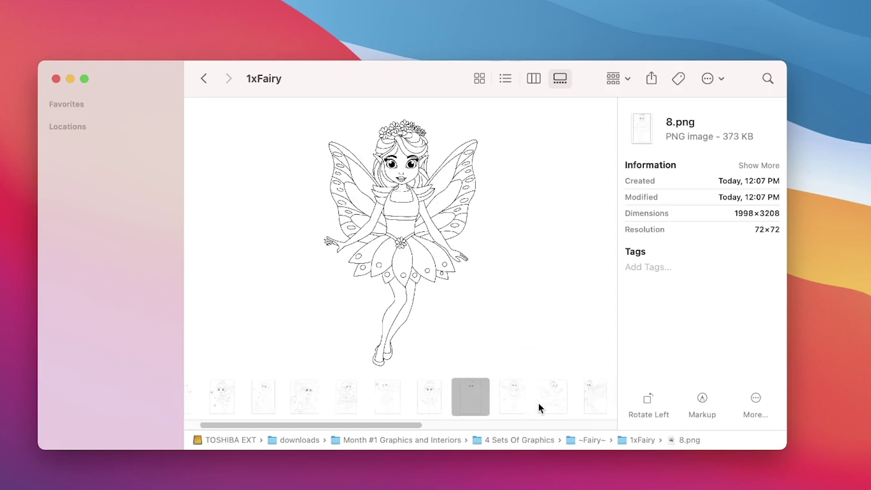
scroll(538, 404, "right", 1)
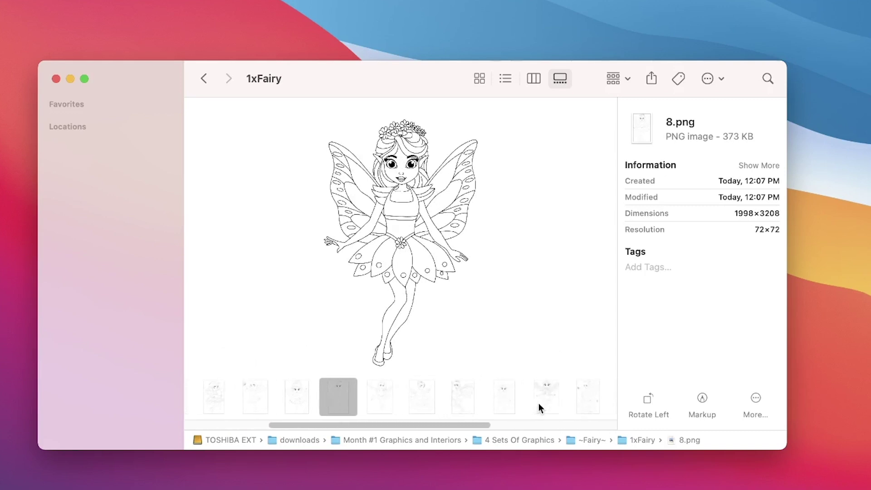
left_click(538, 404)
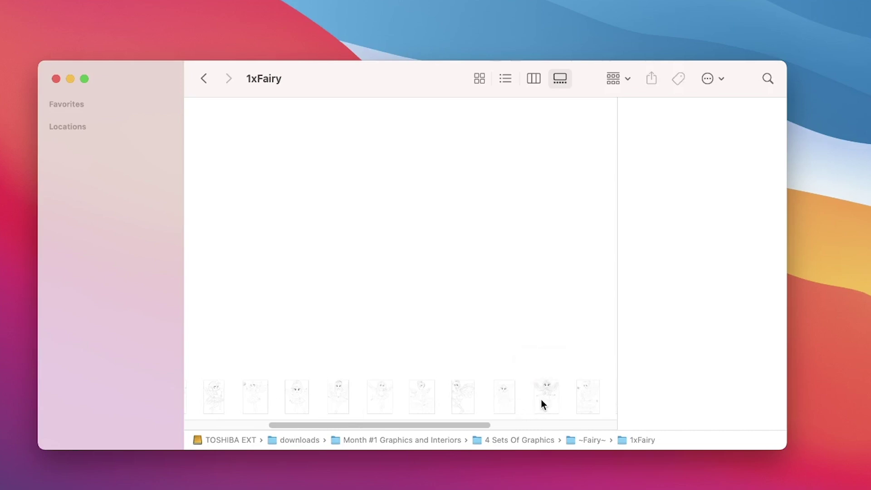
left_click(541, 399)
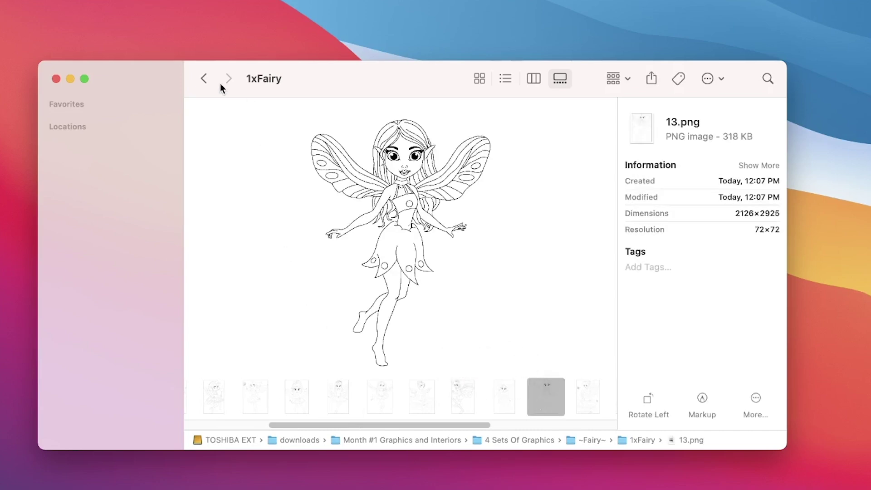
Return to 4 Sets Of Graphics, open the 1xFriends folder inside ~Friends~ and preview its coloring images.
left_click(205, 80)
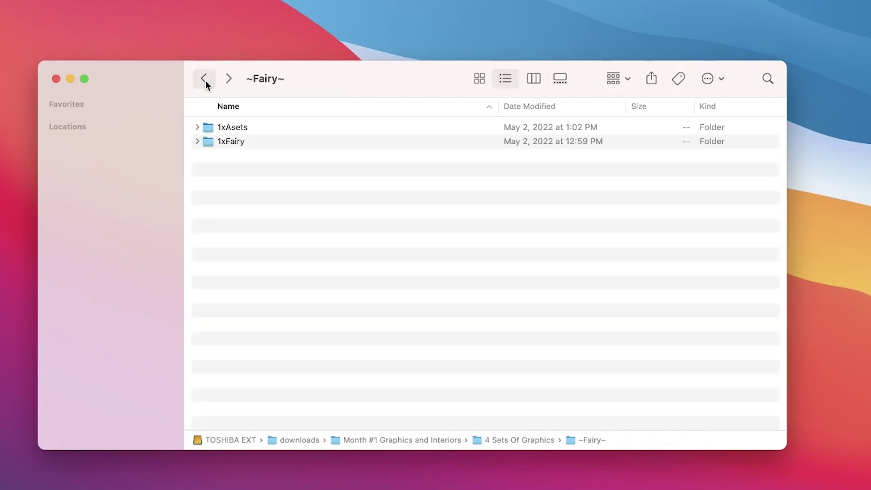
left_click(203, 80)
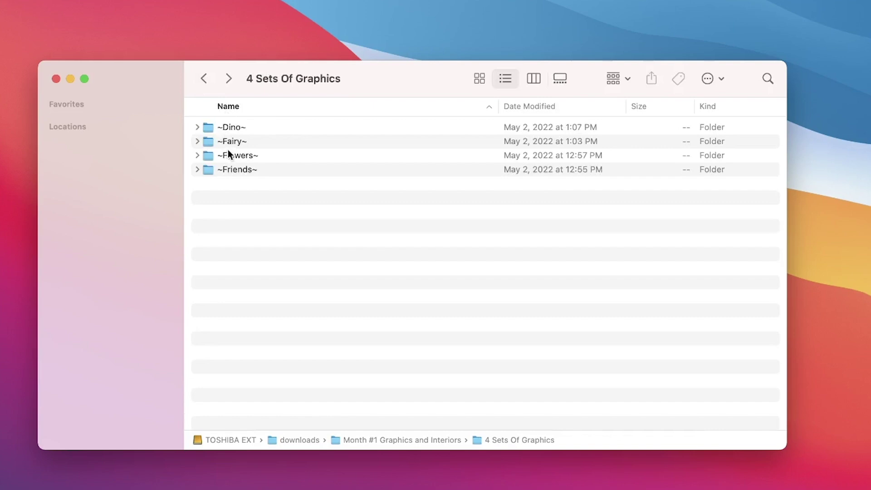
double_click(226, 171)
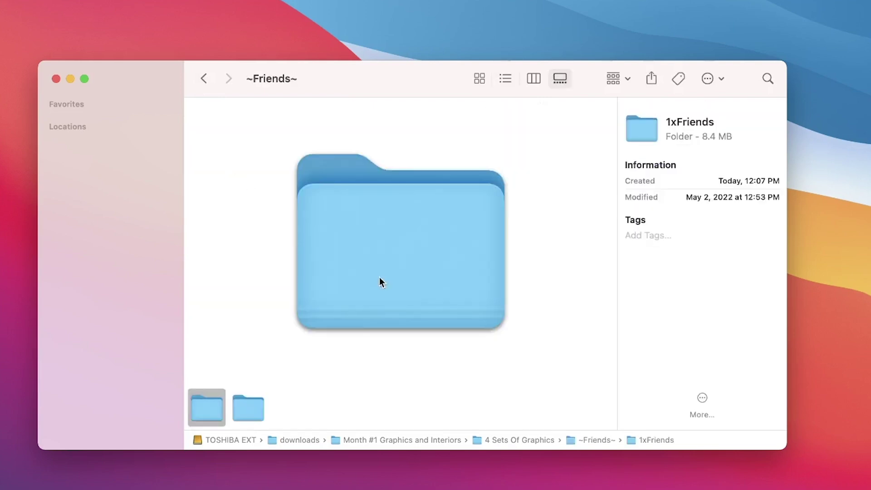
double_click(216, 407)
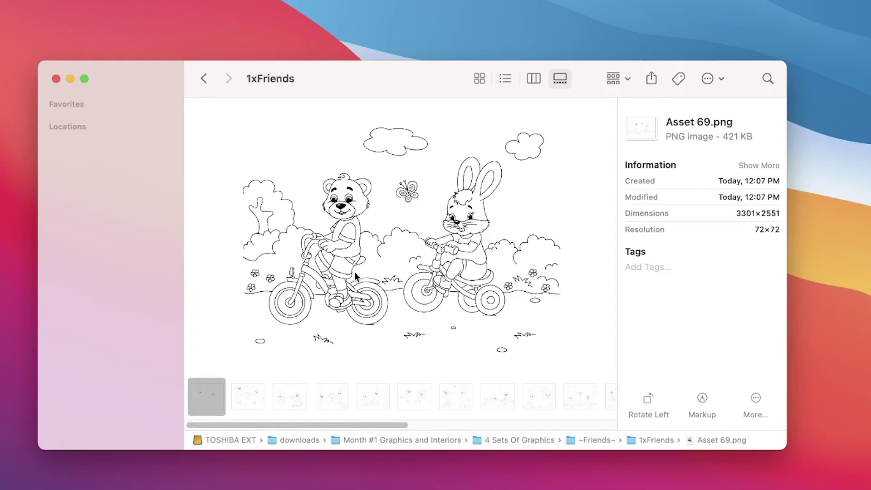
left_click(339, 400)
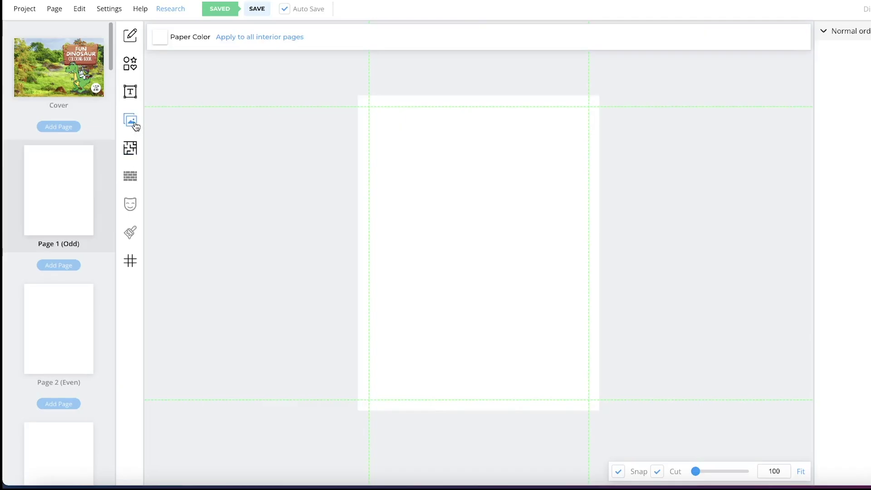
In BookBolt Studio, place the uploaded skateboarding dinosaur image Asset 20.png on Page 1.
left_click(135, 126)
scroll(236, 238, "down", 1)
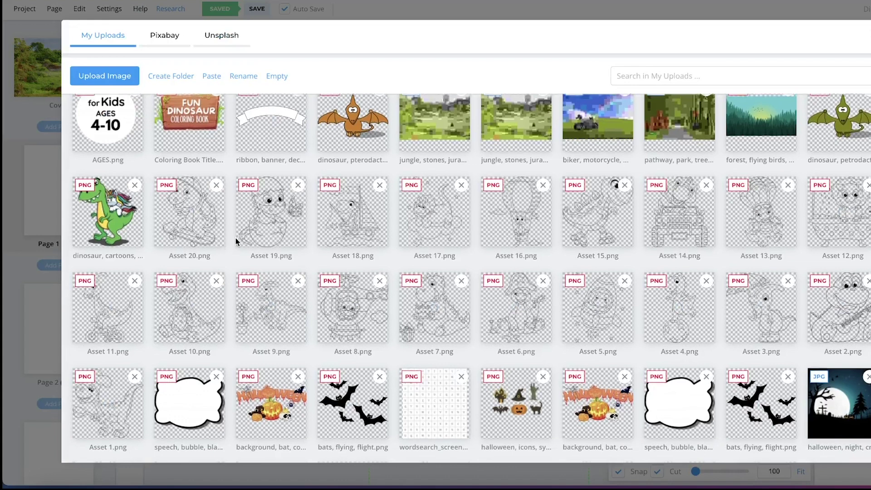
scroll(235, 238, "down", 2)
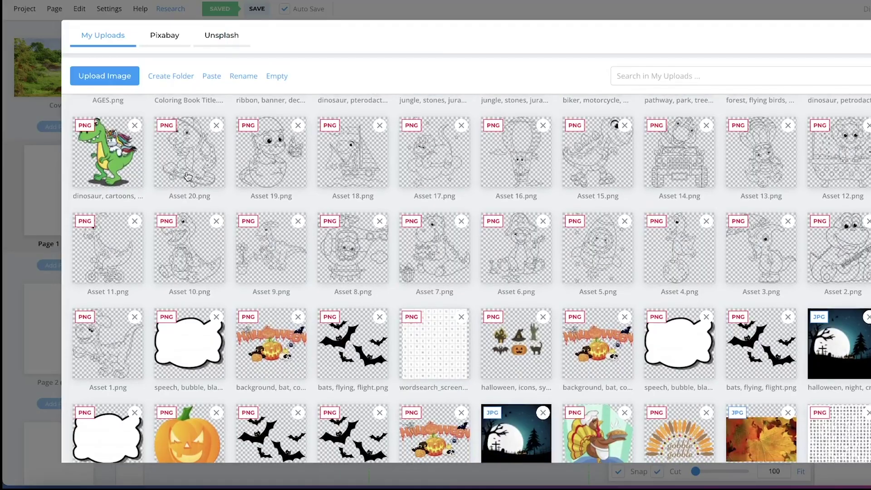
left_click(187, 173)
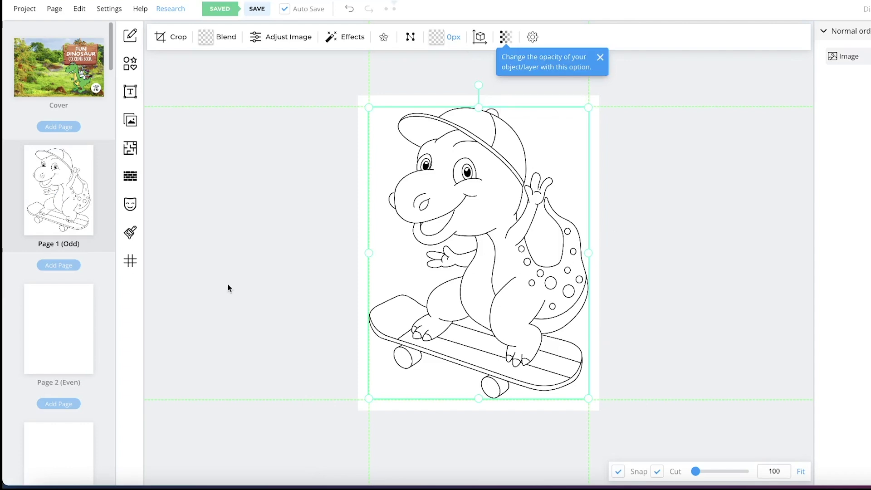
Place the uploaded roller-skating dinosaur image Asset 15.png on Page 2 and deselect it.
left_click(52, 321)
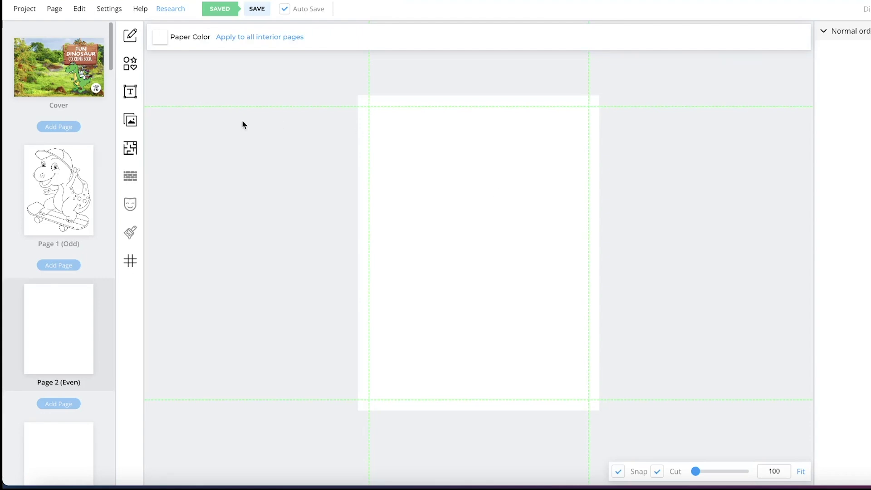
left_click(130, 122)
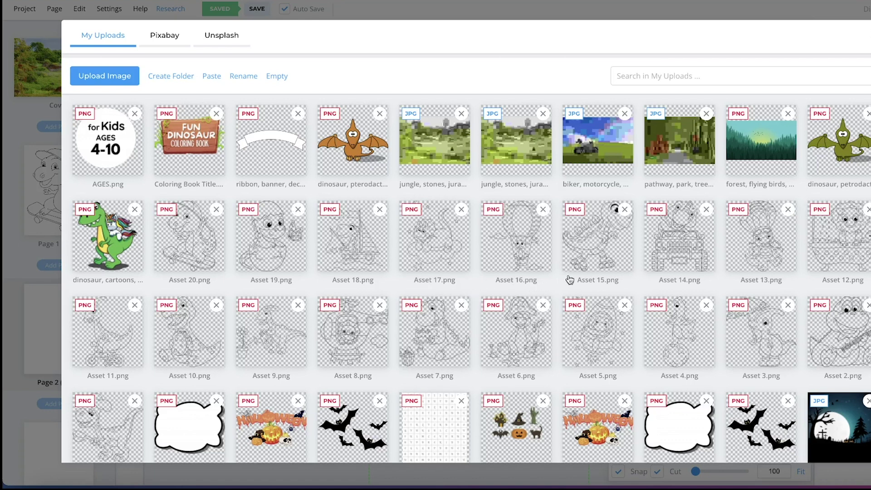
left_click(598, 255)
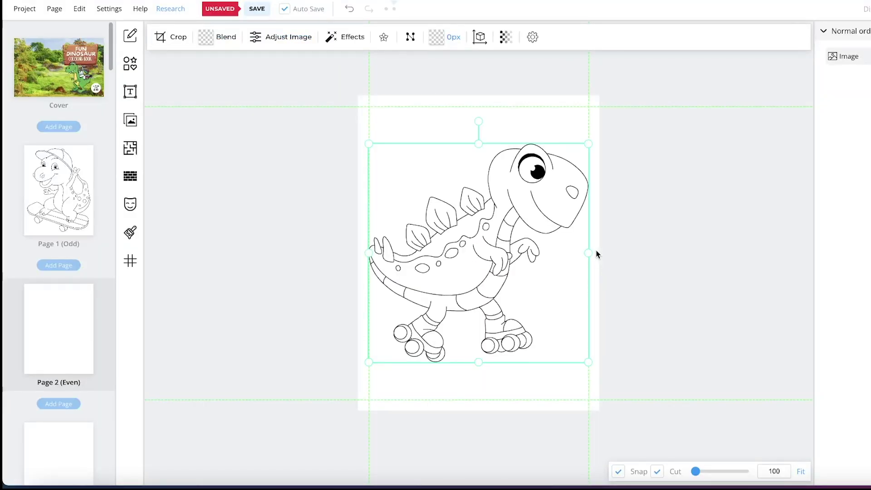
left_click(614, 254)
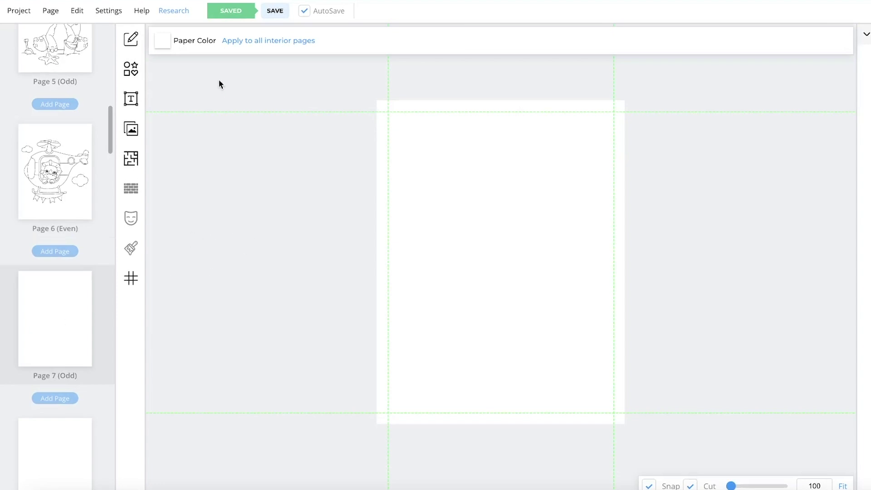
Search Pixabay for "dinosaur" images to fill the blank Page 7.
left_click(135, 136)
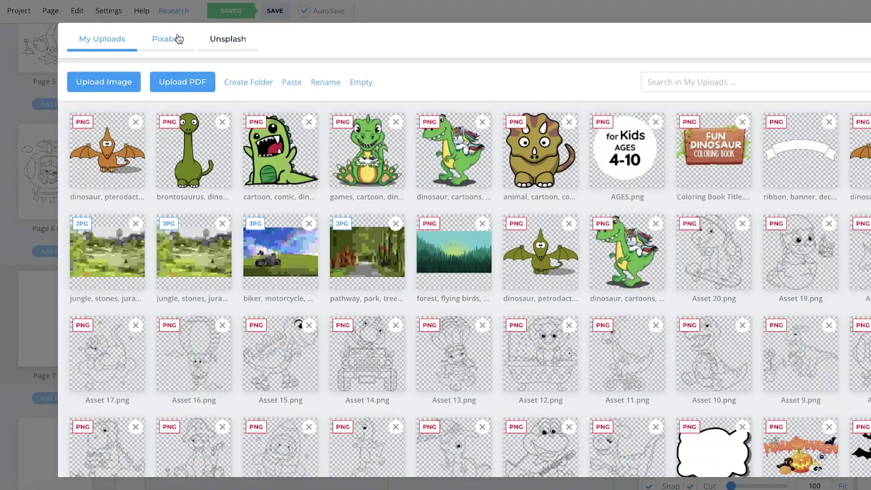
left_click(175, 49)
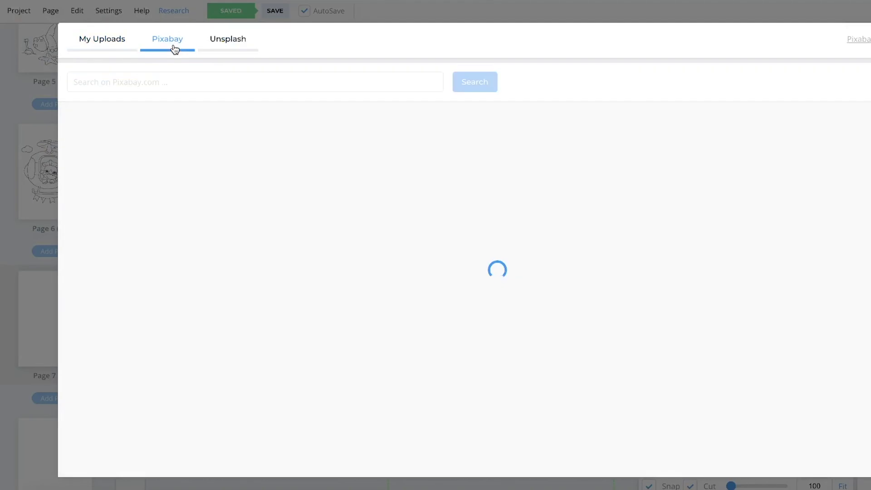
left_click(184, 79)
type("dinosaur")
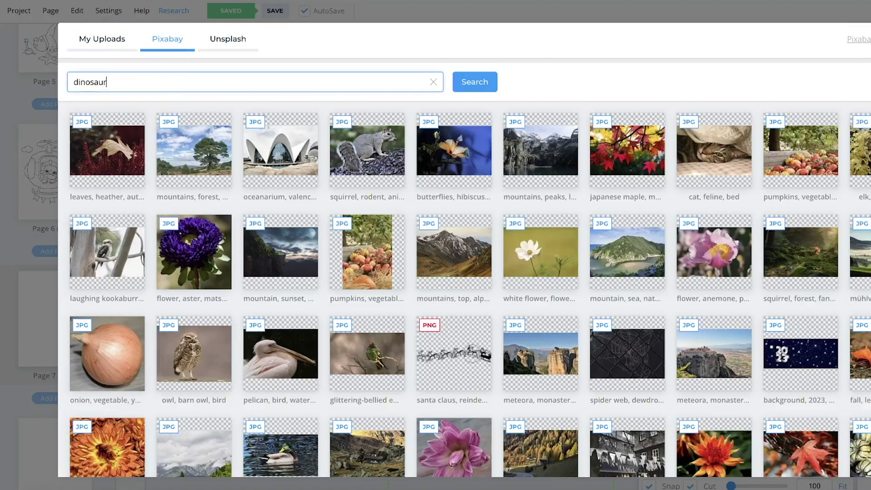
key("Return")
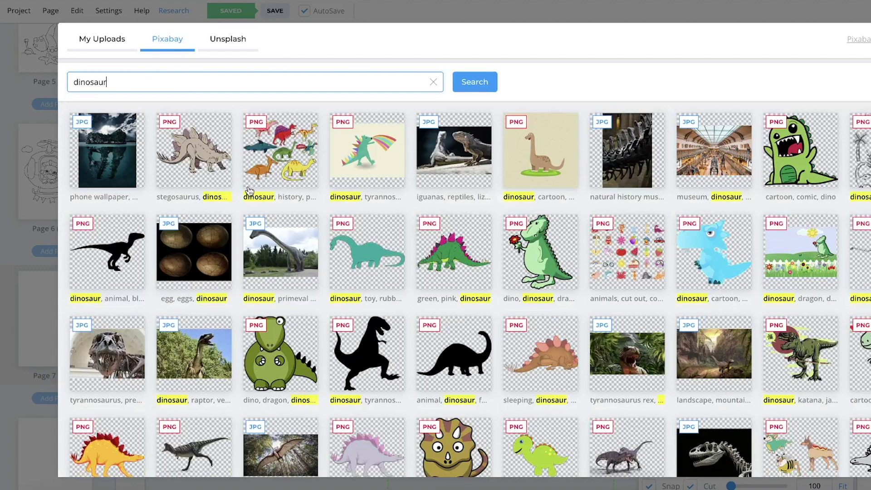
Place the brown cartoon triceratops PNG from the Pixabay results on Page 7 and deselect it.
scroll(351, 271, "down", 3)
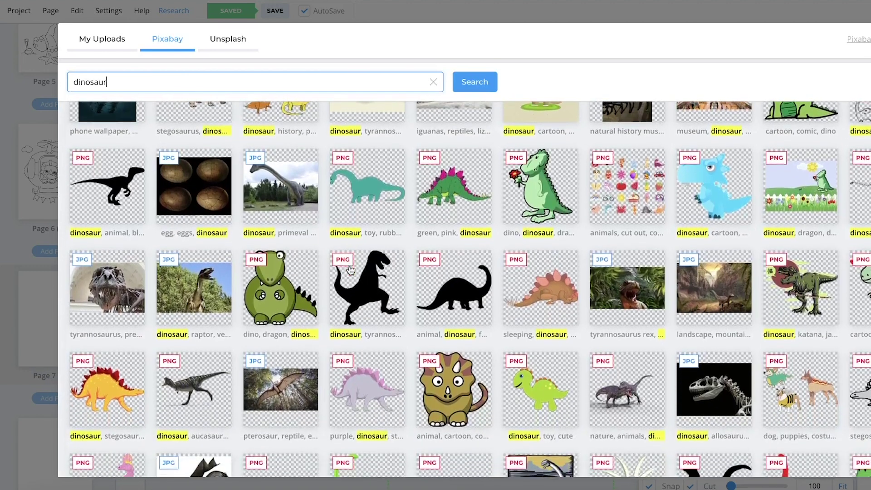
scroll(351, 271, "down", 3)
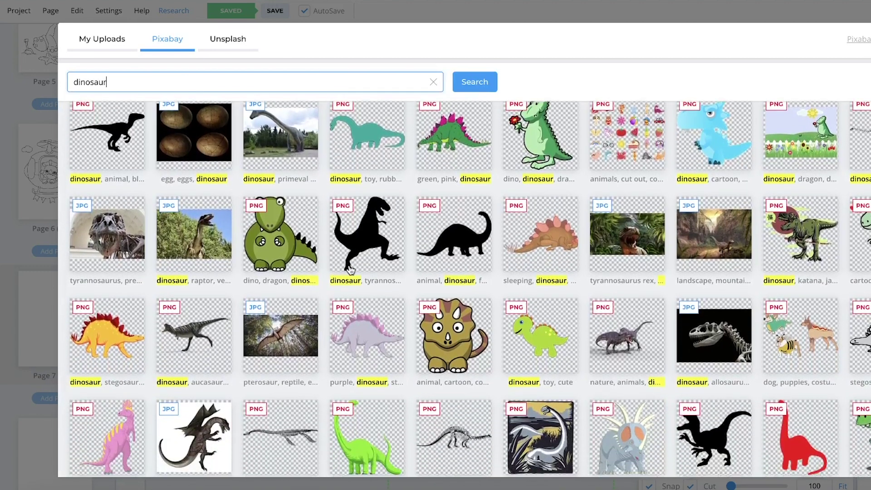
scroll(350, 270, "down", 2)
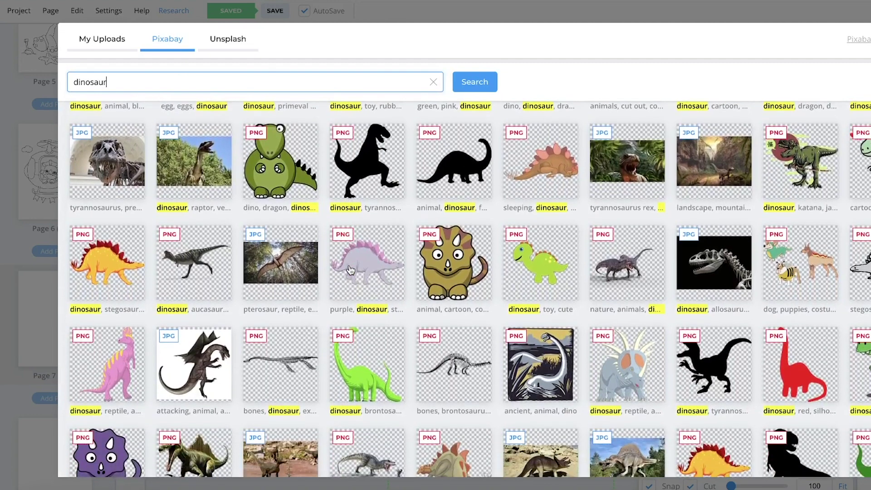
left_click(484, 273)
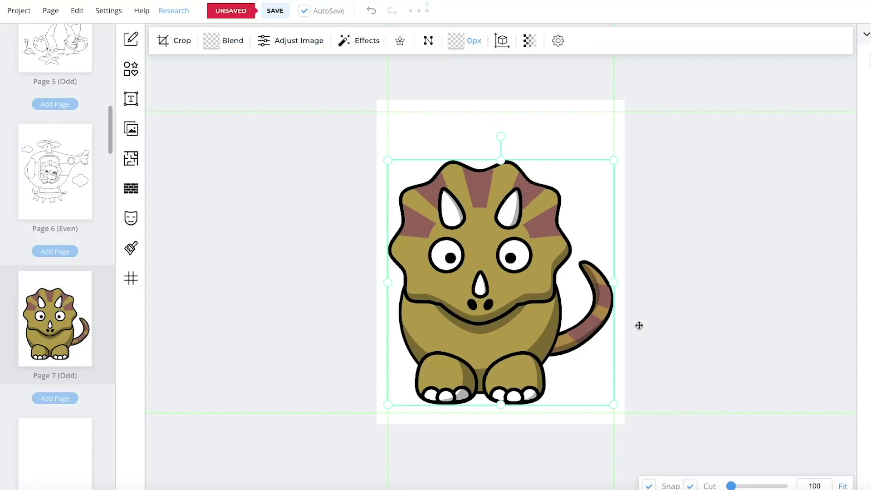
left_click(730, 295)
Apply the Black & White image effect to the triceratops on Page 7.
left_click(453, 311)
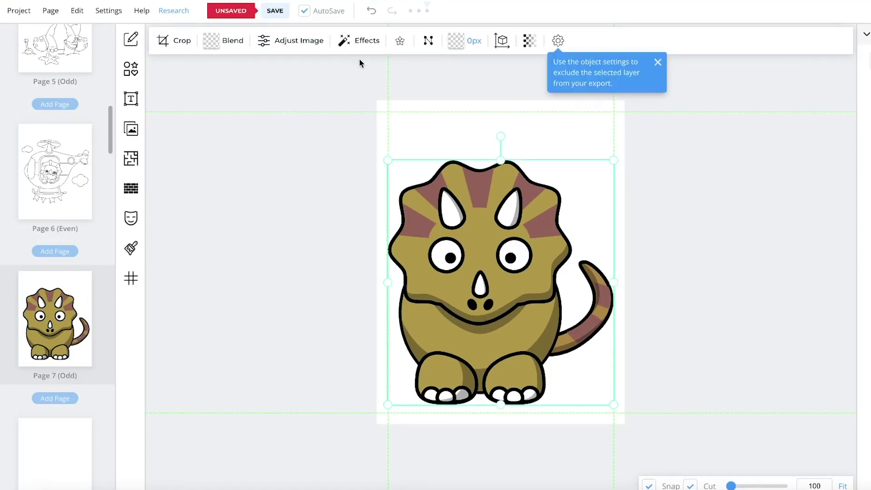
left_click(364, 45)
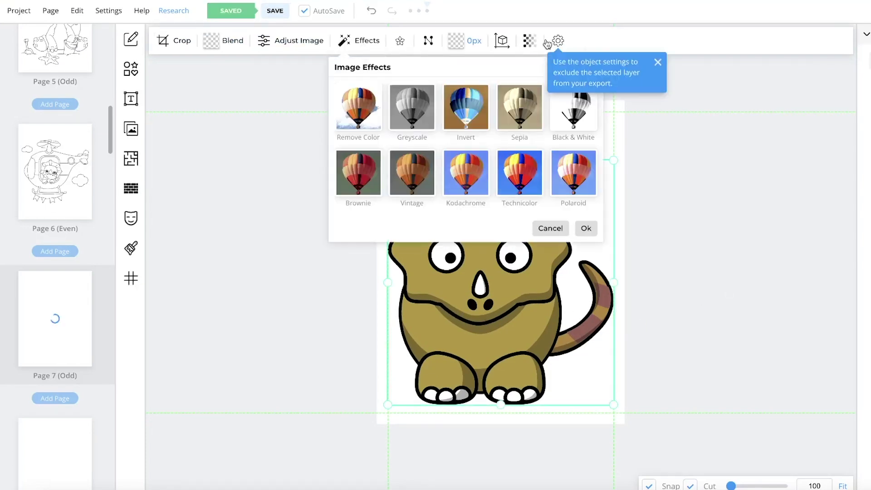
left_click(656, 62)
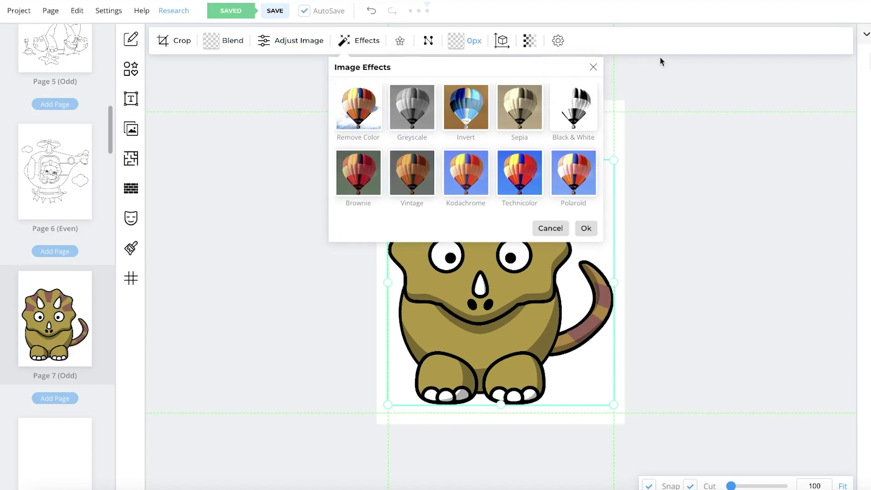
left_click(578, 112)
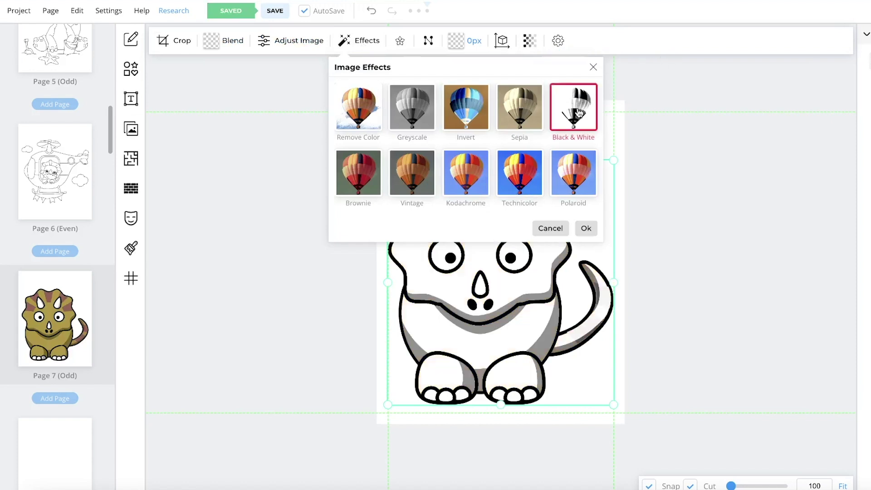
left_click(587, 228)
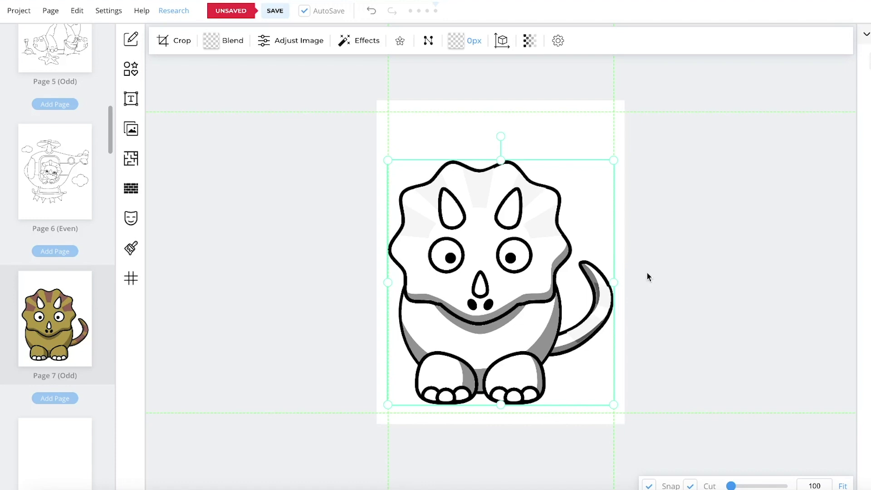
left_click(665, 207)
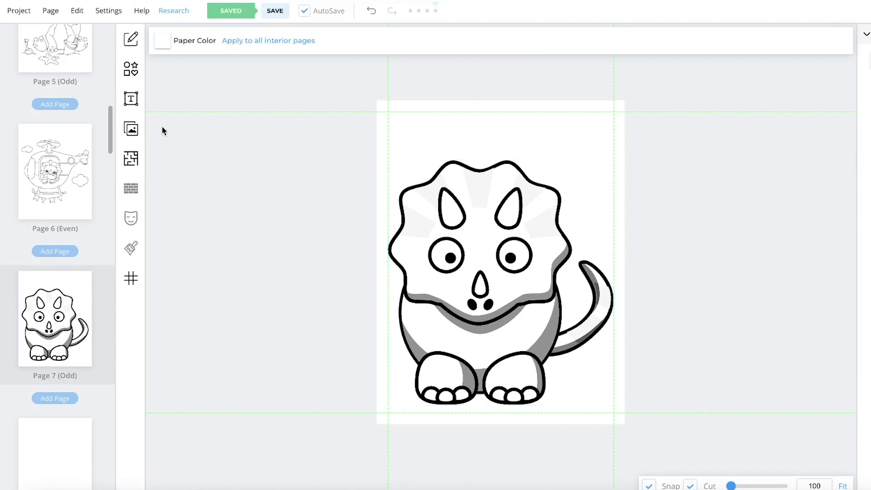
Add the uploaded orange pterodactyl above the triceratops' head on Page 7 and apply the Black & White image effect to it.
left_click(131, 129)
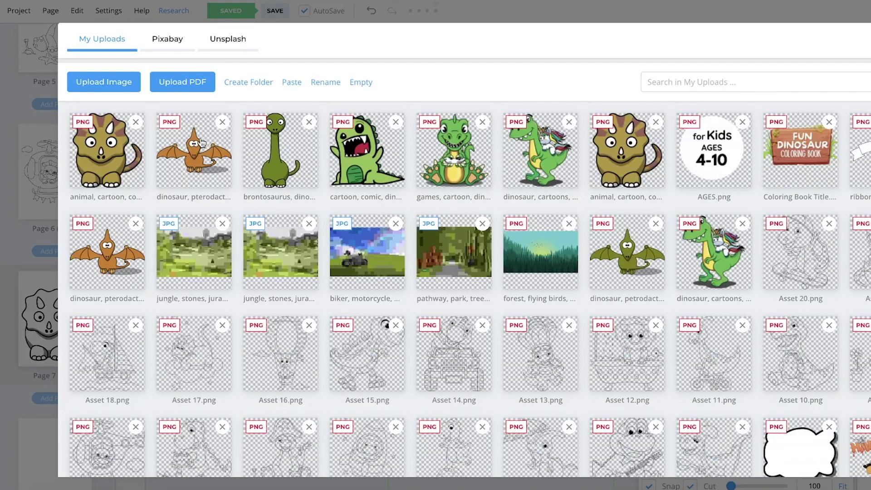
left_click(202, 143)
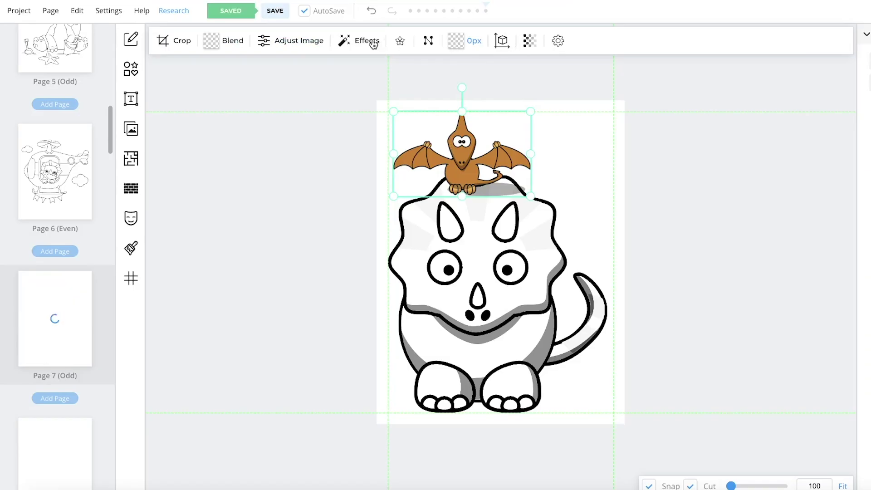
left_click(365, 41)
left_click(581, 108)
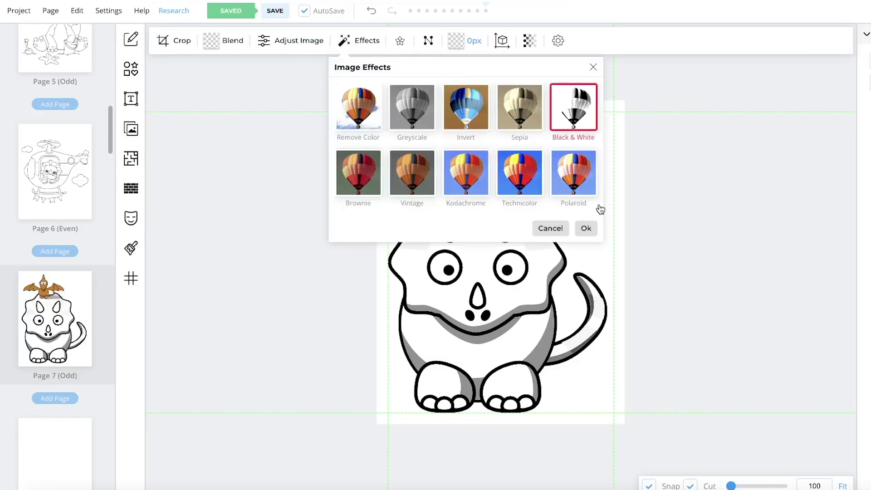
left_click(586, 229)
left_click(698, 247)
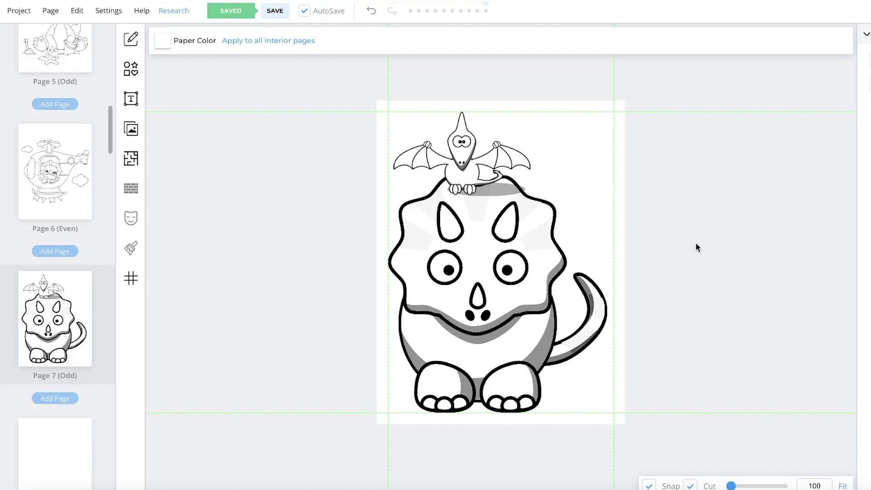
Move the triceratops and pterodactyl together slightly to the right so they are centered on Page 7.
left_click_drag(712, 249, 434, 174)
left_click_drag(433, 142, 442, 143)
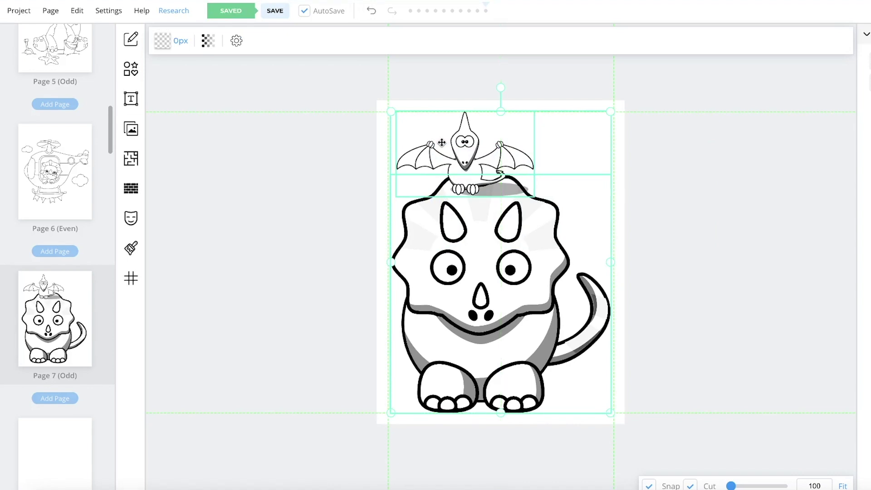
left_click(714, 305)
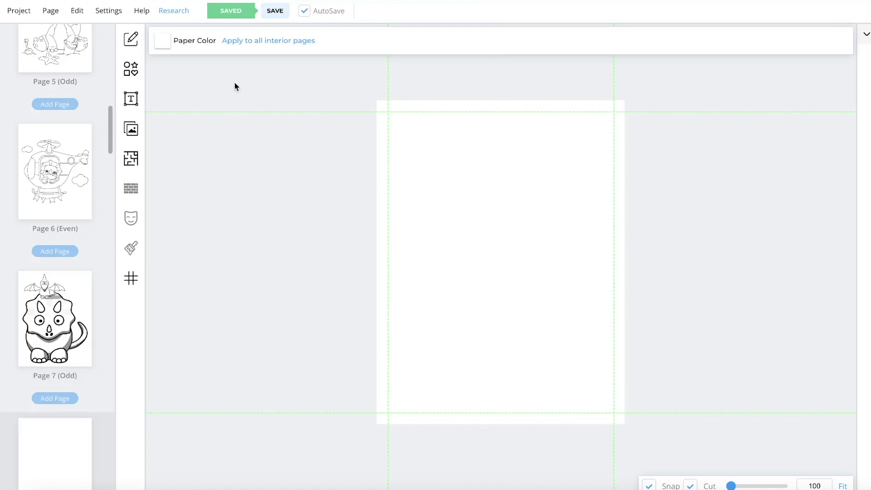
Search Pixabay for "dinosaur" images for the blank page following Page 7.
left_click(132, 129)
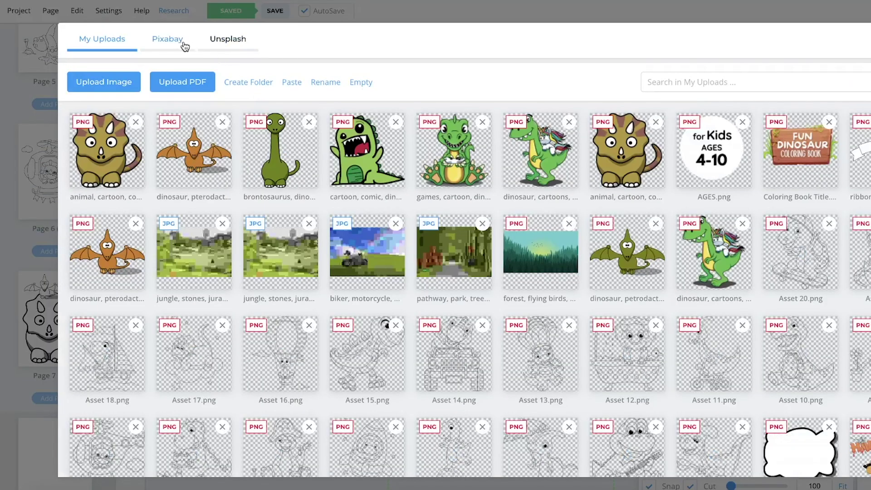
left_click(181, 42)
left_click(199, 82)
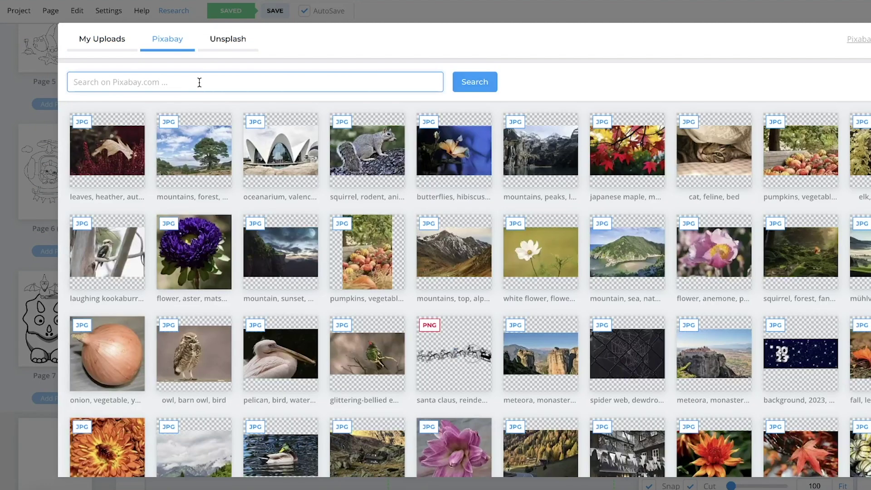
type("dinosaur")
key("Return")
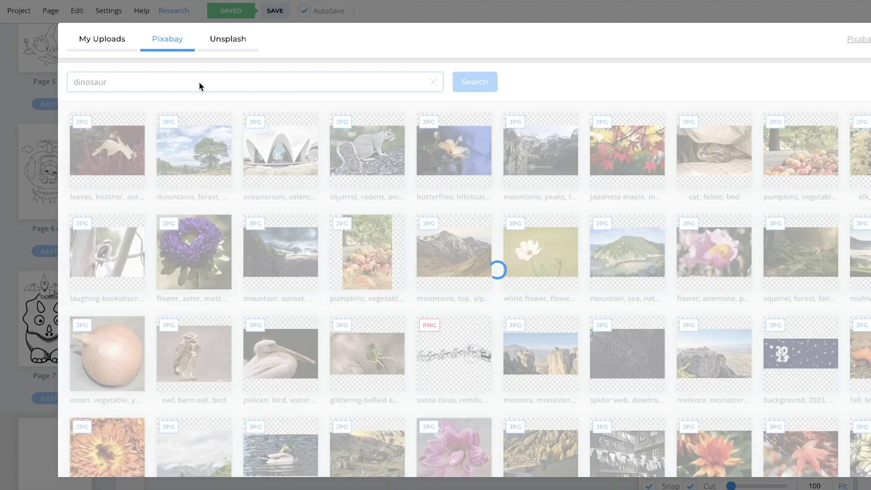
Place the green long-necked brontosaurus from the Pixabay results on the page after Page 7 and shift it slightly to the right.
scroll(429, 356, "down", 2)
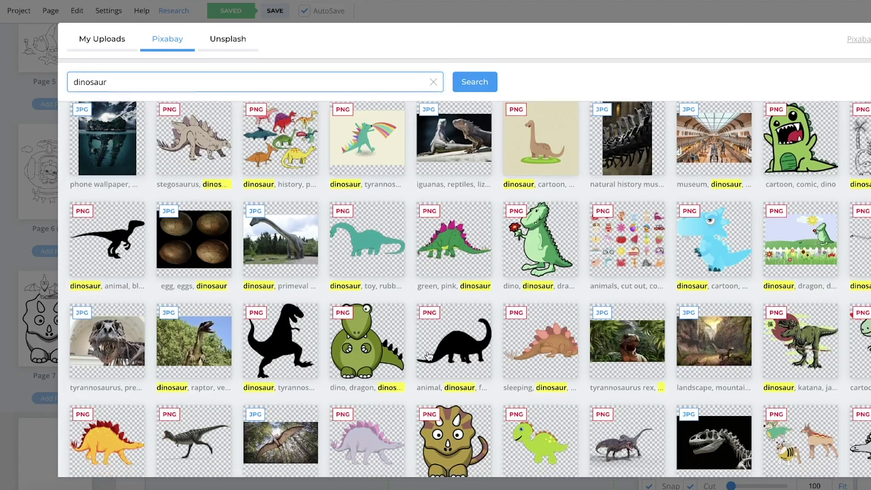
scroll(429, 356, "down", 5)
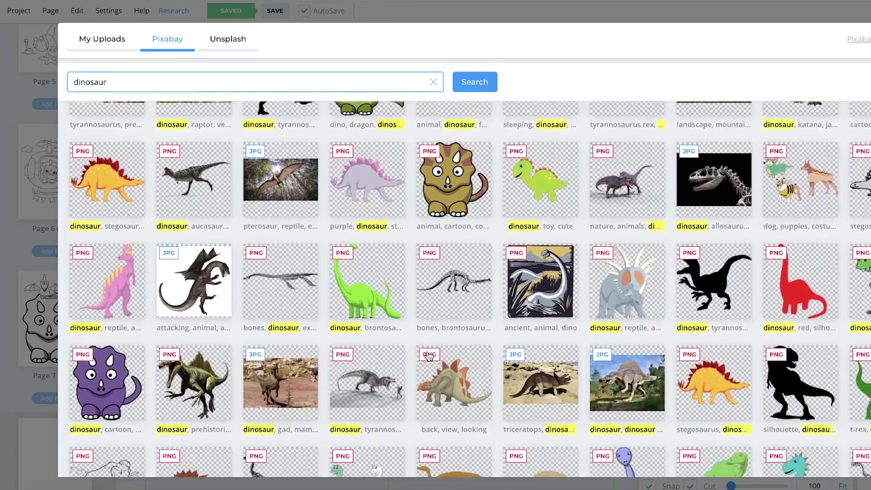
scroll(429, 356, "down", 4)
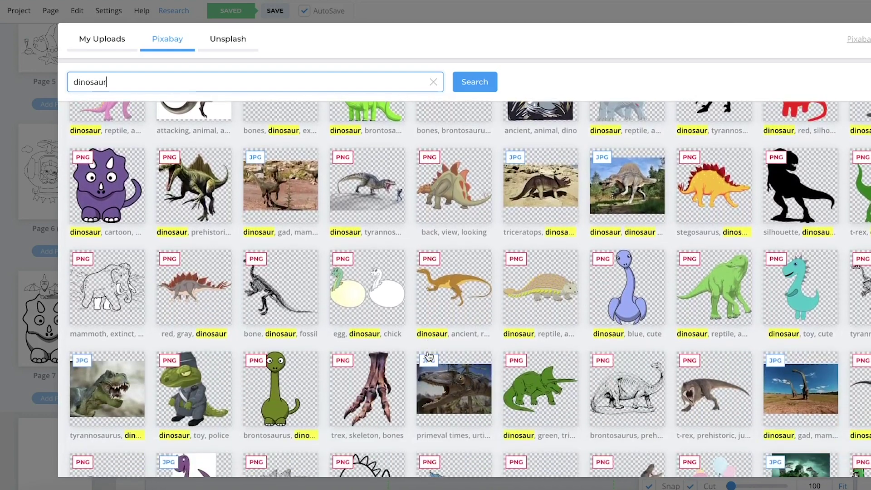
left_click(282, 400)
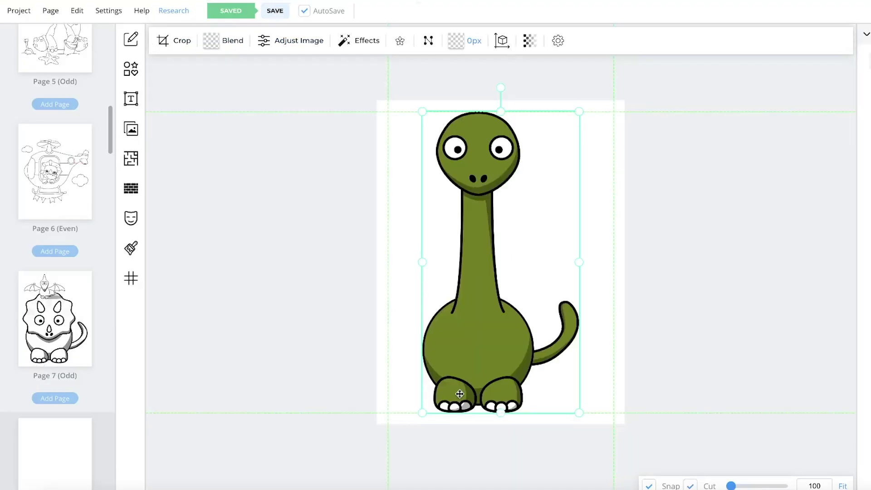
left_click_drag(528, 215, 542, 217)
left_click(719, 223)
Apply the Black & White image effect to the green brontosaurus.
left_click(523, 224)
left_click(360, 42)
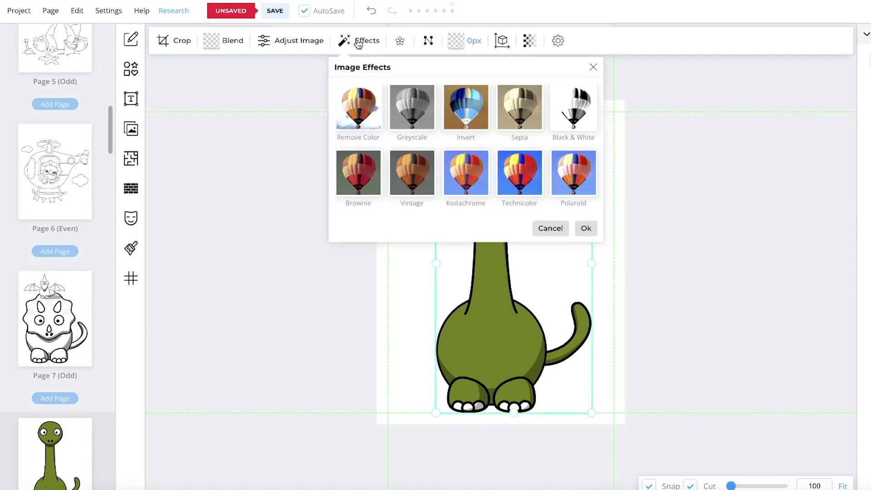
left_click(574, 116)
left_click(589, 229)
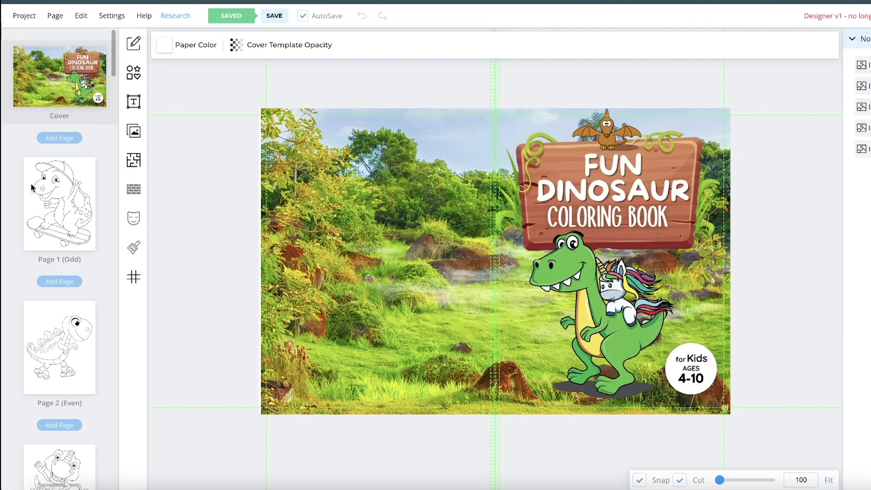
Review the interior page thumbnails from the cover past Page 6 and return to the start.
scroll(62, 263, "down", 10)
scroll(60, 270, "down", 3)
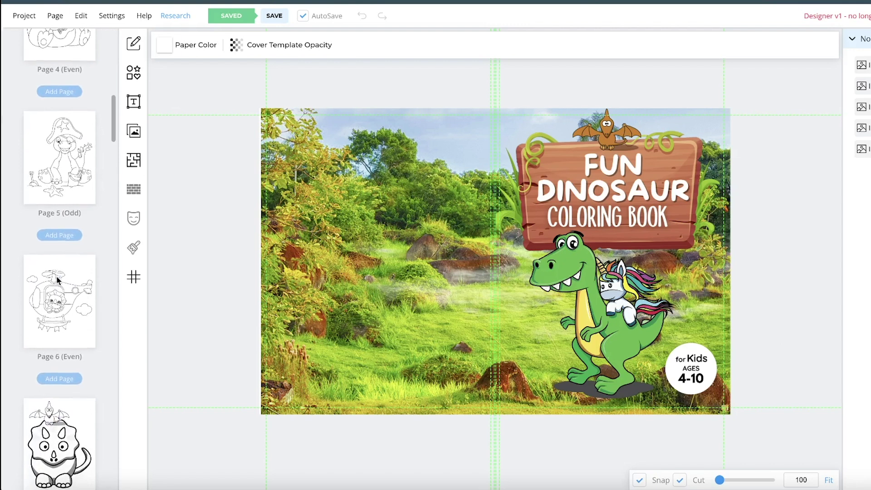
scroll(56, 279, "down", 1)
scroll(56, 280, "up", 14)
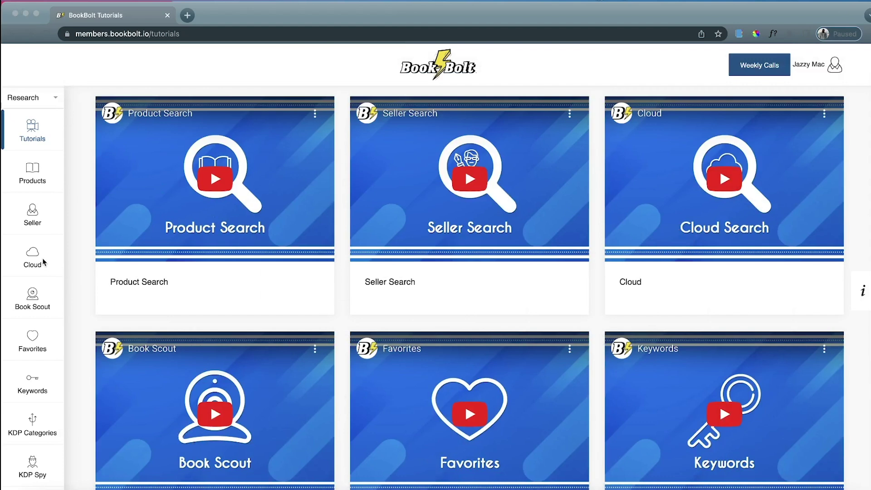
Open the Cloud research tool and check the bestseller range choices, keeping Top 100.
left_click(71, 254)
left_click(31, 263)
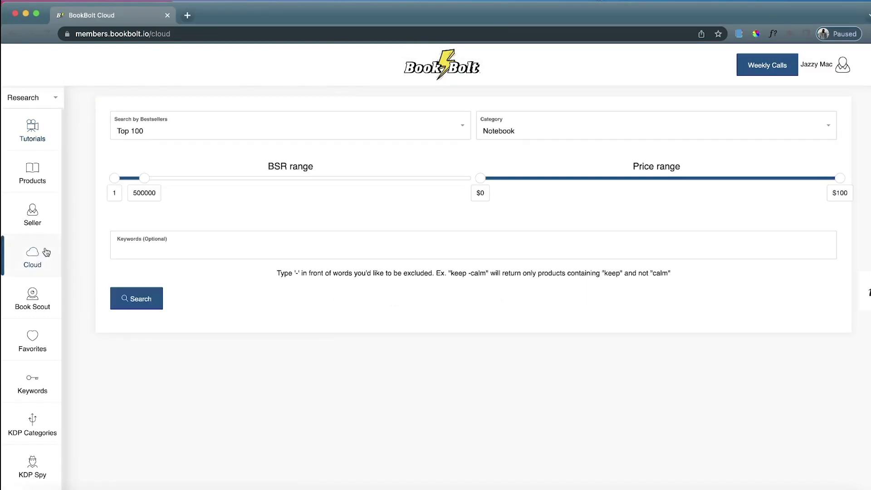
left_click(463, 126)
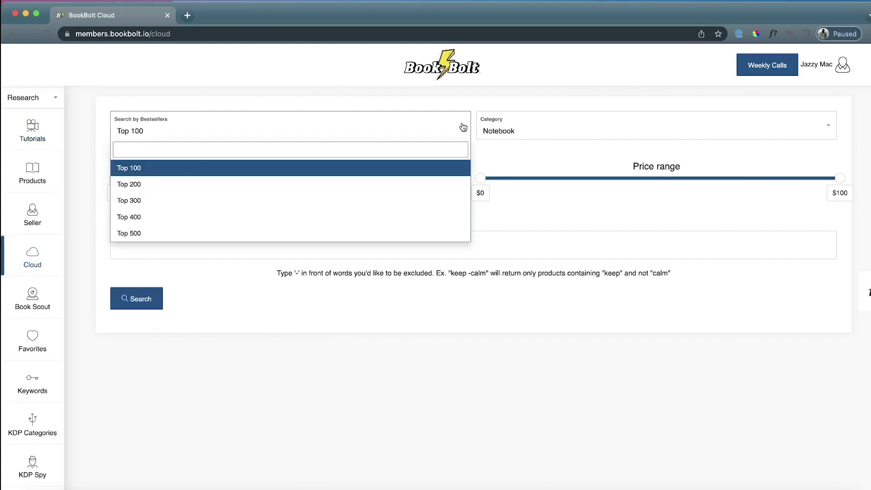
left_click(463, 126)
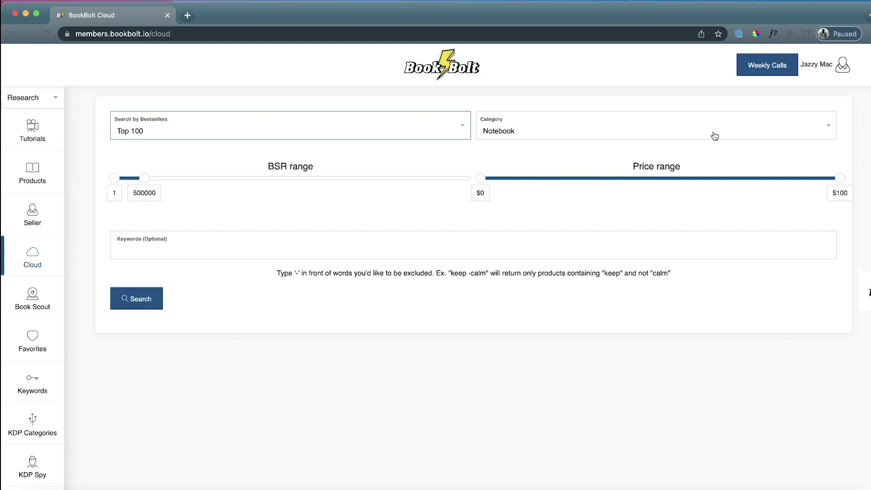
Search the Top 100 bestsellers in the Coloring Book category with the keyword "Kids".
left_click(828, 126)
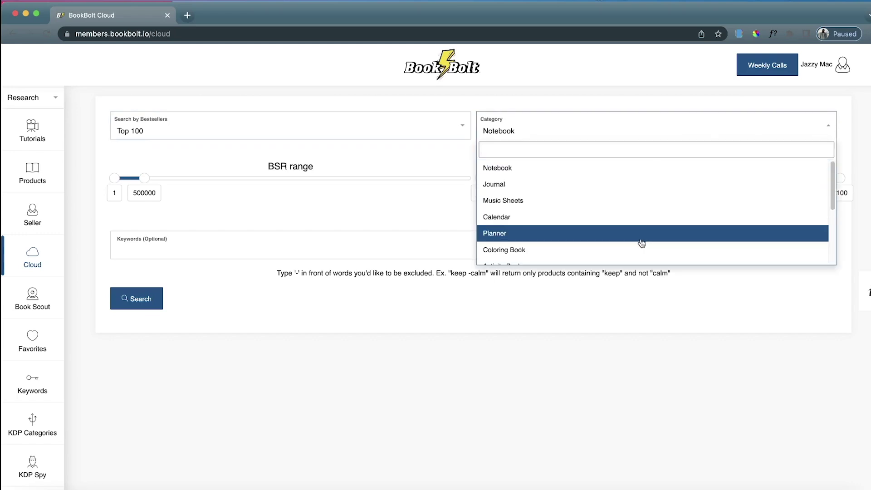
left_click(628, 254)
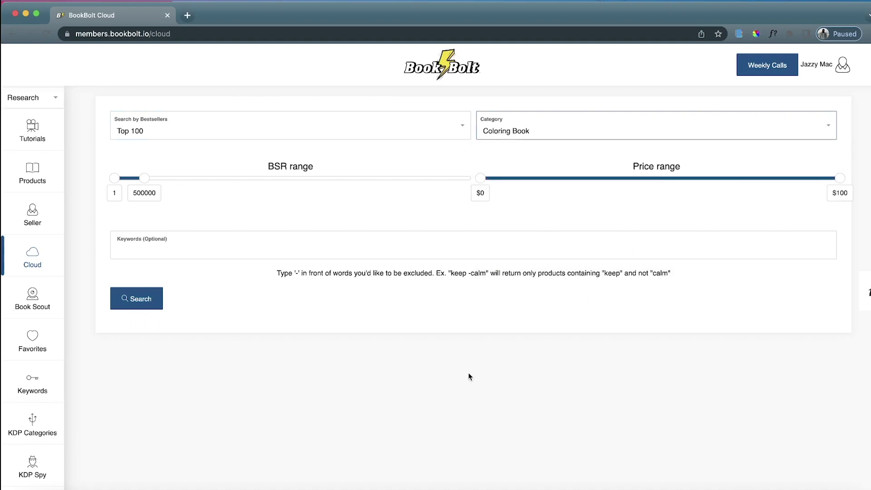
left_click(293, 251)
type("Kids")
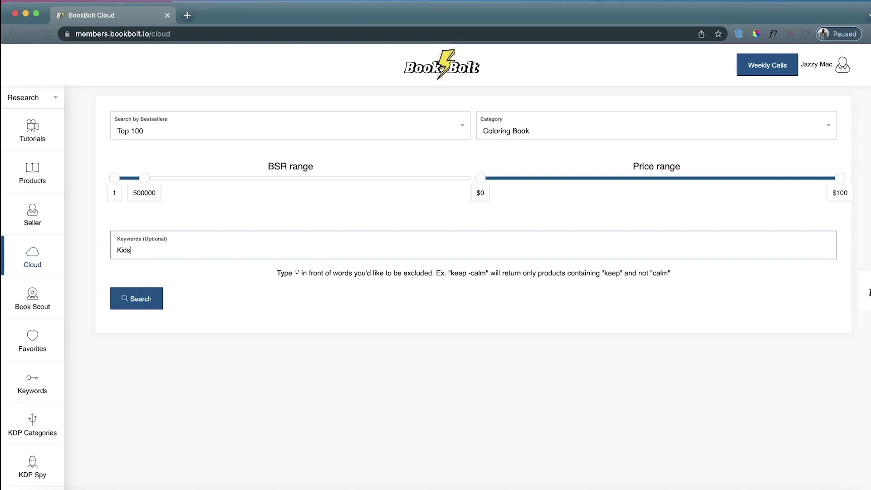
left_click(206, 369)
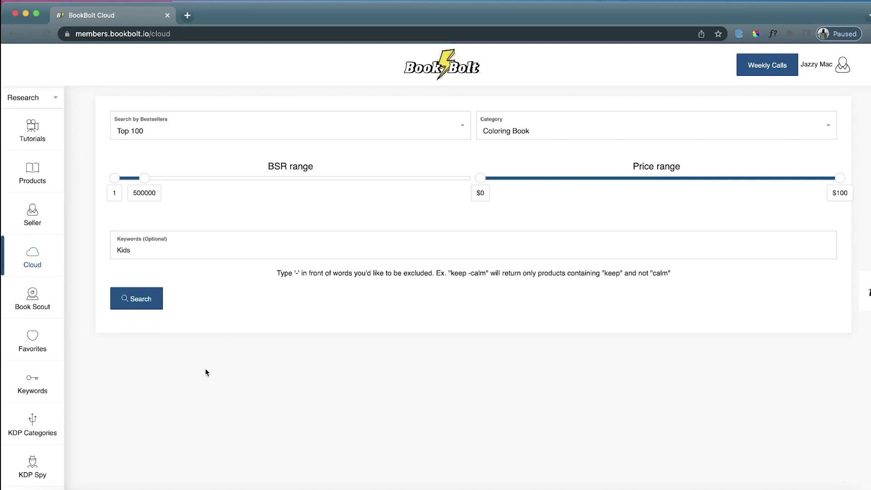
left_click(145, 304)
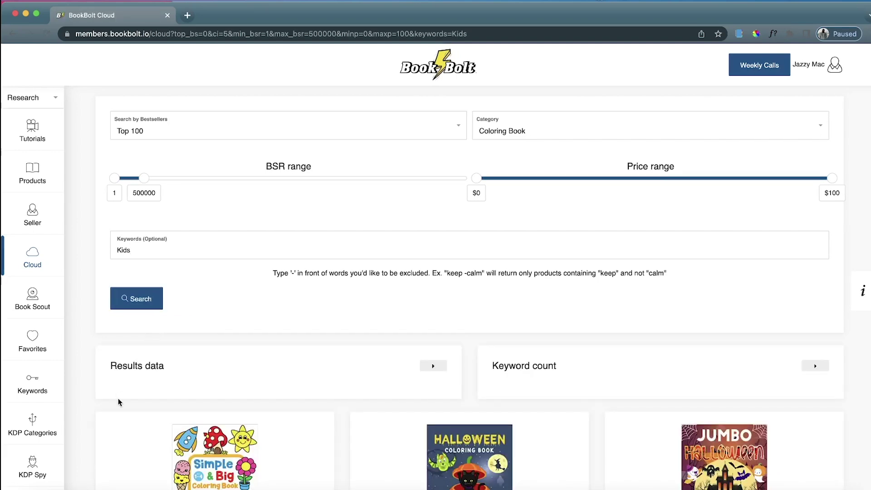
Examine the first row of kids coloring book results, comparing reviews, prices, BSR and estimated moving average sales.
scroll(118, 403, "down", 2)
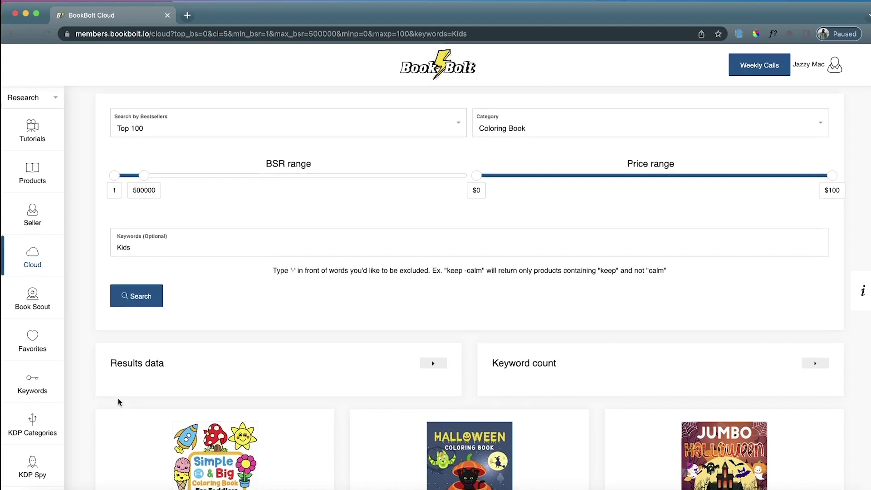
scroll(118, 399, "down", 4)
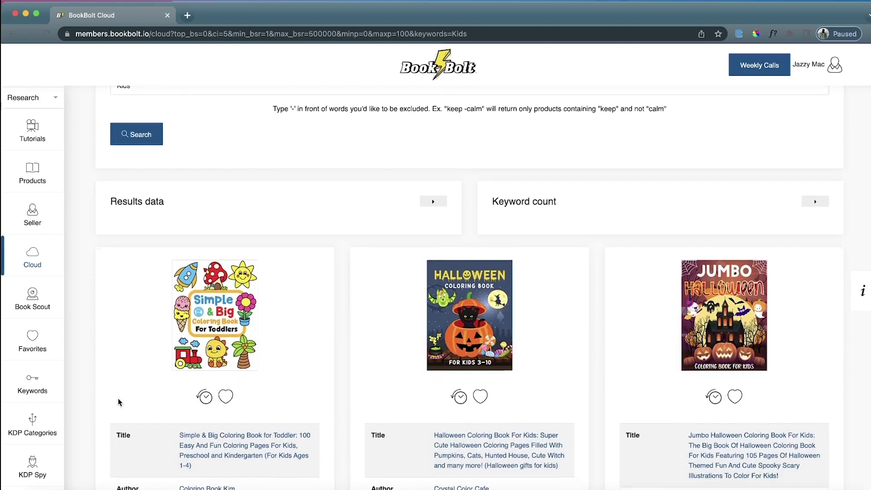
scroll(117, 408, "down", 5)
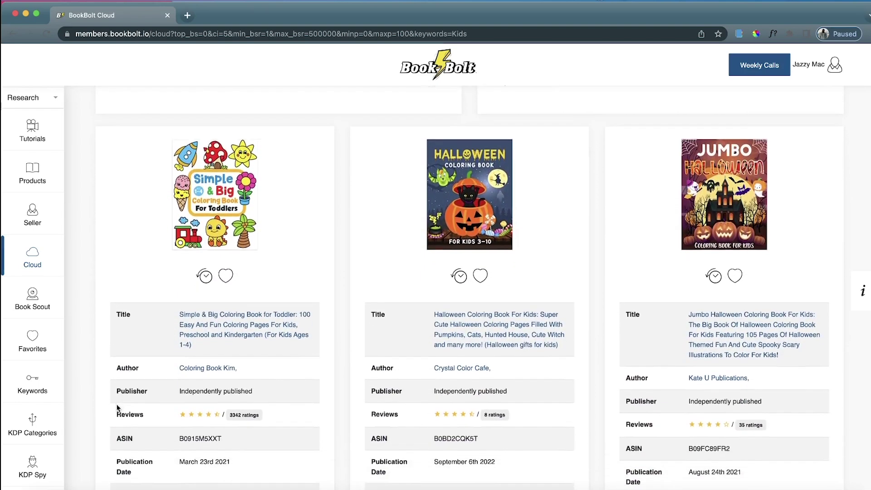
scroll(118, 405, "down", 2)
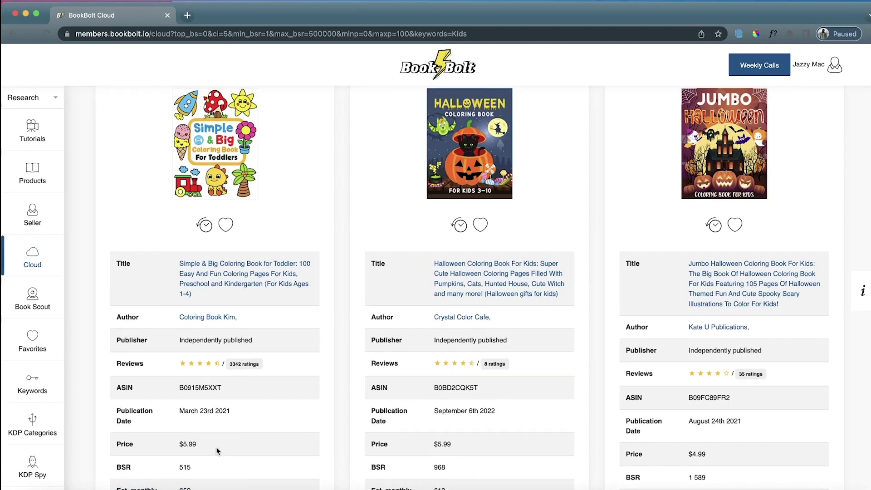
scroll(216, 448, "down", 3)
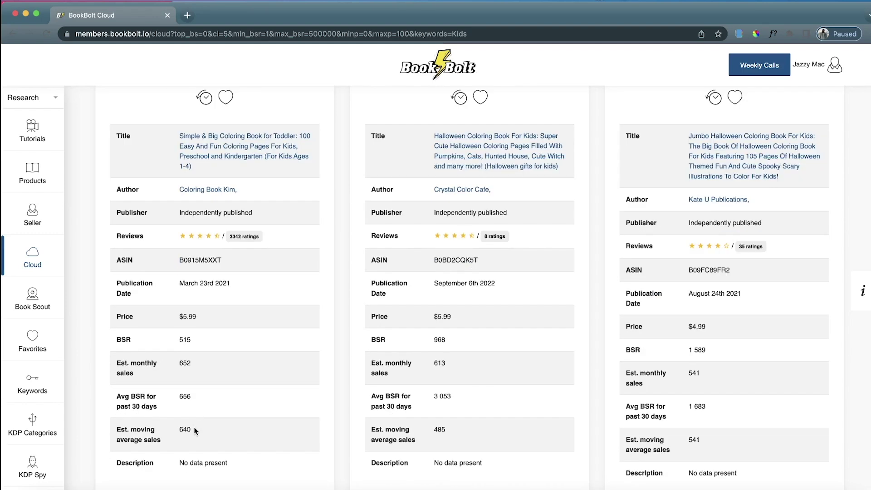
left_click_drag(176, 428, 195, 433)
left_click(463, 433)
scroll(506, 445, "up", 3)
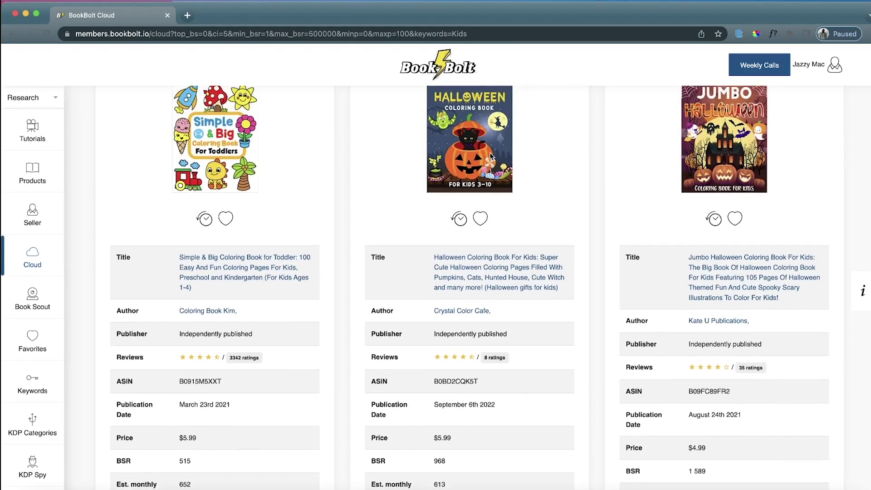
scroll(572, 237, "down", 1)
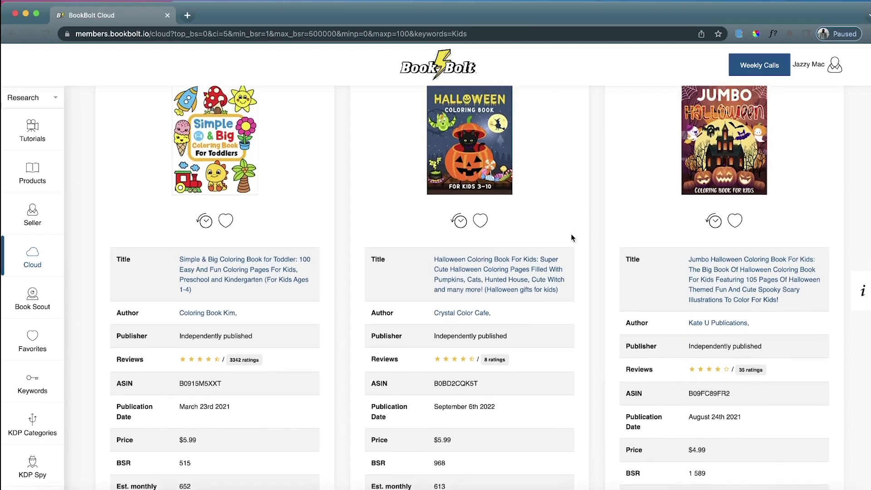
Examine the further rows of kids coloring books, checking the sales figures of the Dinosaur Color By Numbers book.
scroll(572, 237, "down", 7)
scroll(572, 237, "down", 4)
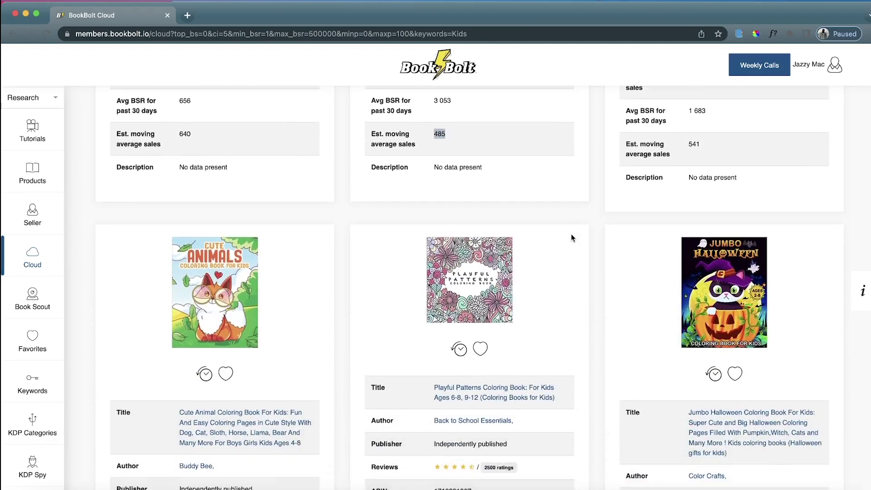
scroll(572, 237, "down", 1)
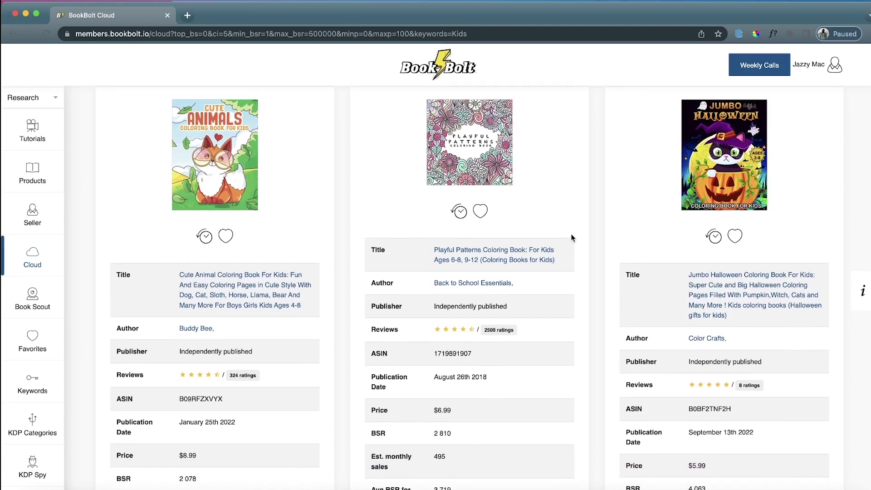
scroll(572, 237, "down", 5)
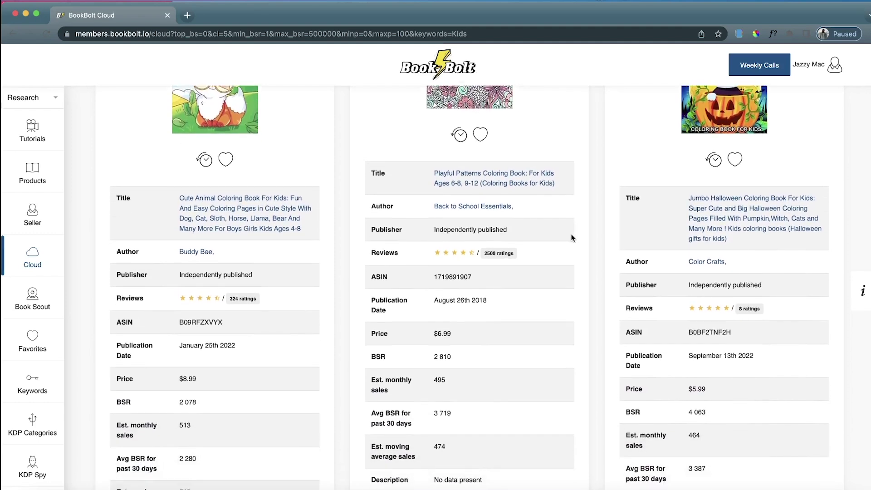
scroll(572, 237, "down", 6)
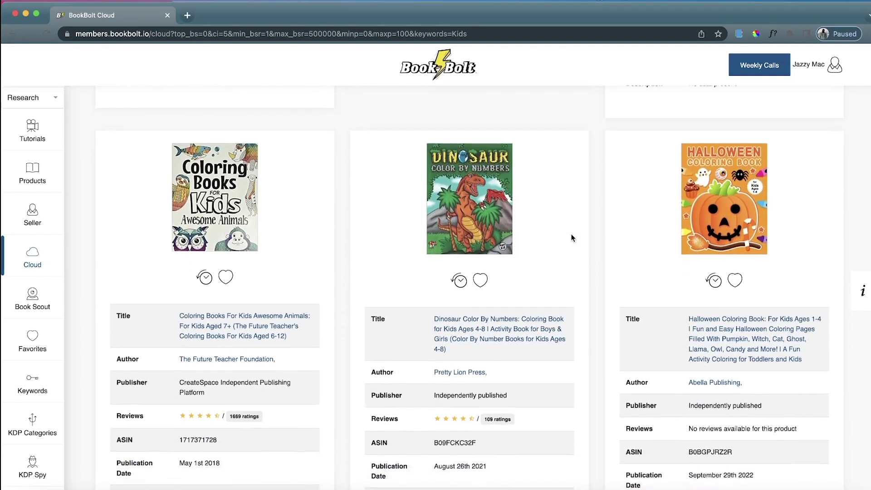
scroll(558, 227, "down", 1)
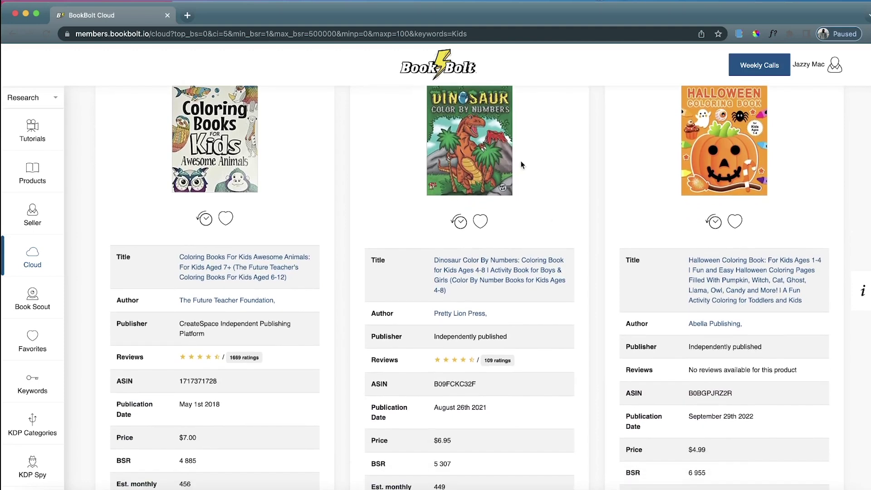
scroll(521, 165, "down", 2)
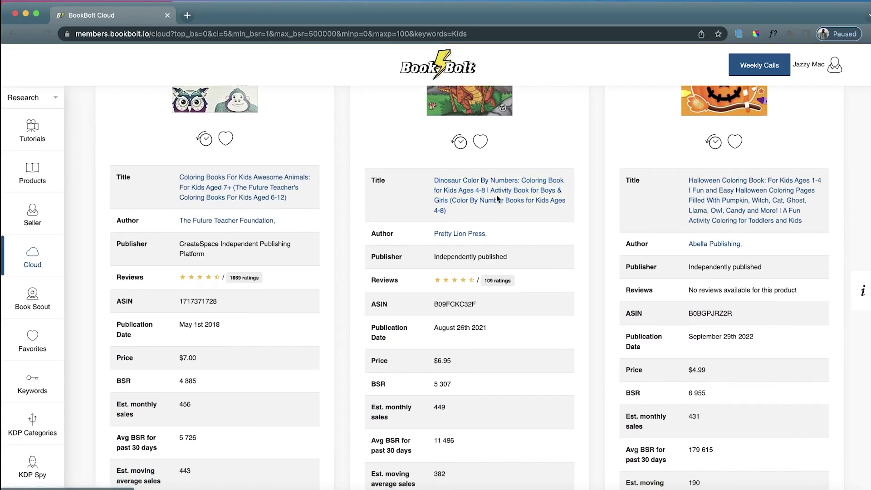
scroll(479, 218, "down", 3)
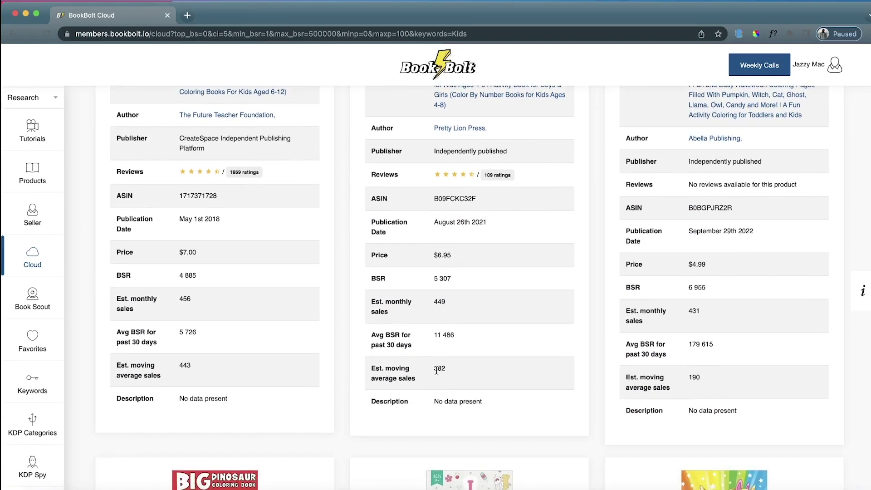
scroll(525, 397, "down", 2)
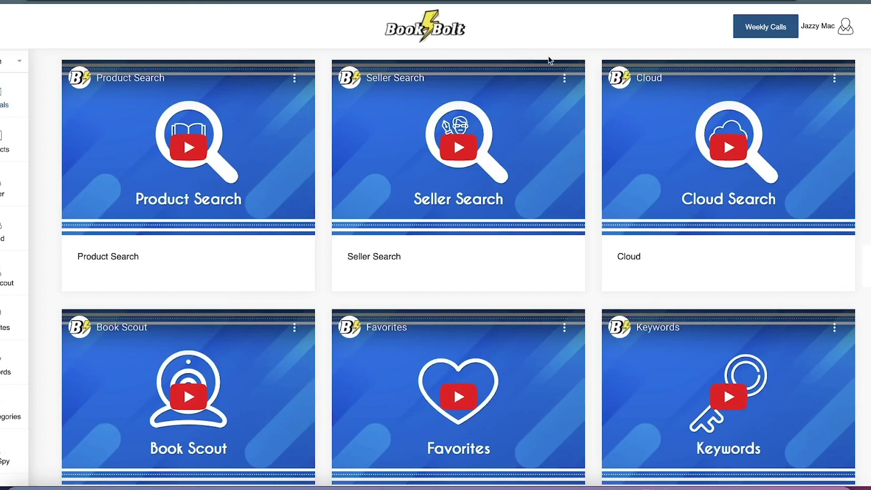
Open the Weekly Calls page and look through the recorded Q&A calls from #28 back to #11.
left_click(752, 35)
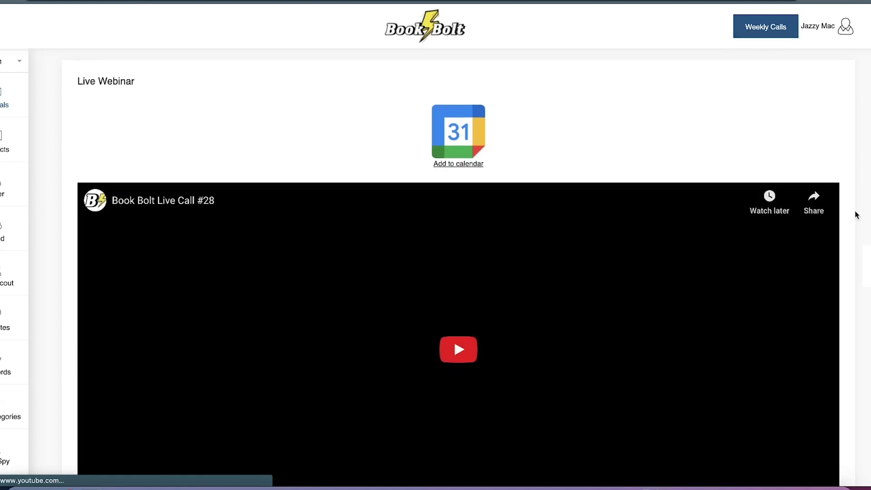
scroll(856, 221, "down", 7)
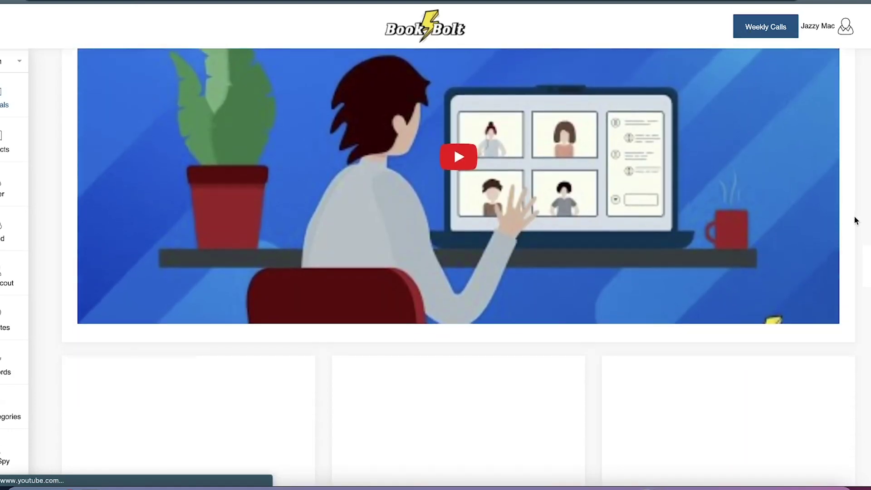
scroll(856, 221, "down", 4)
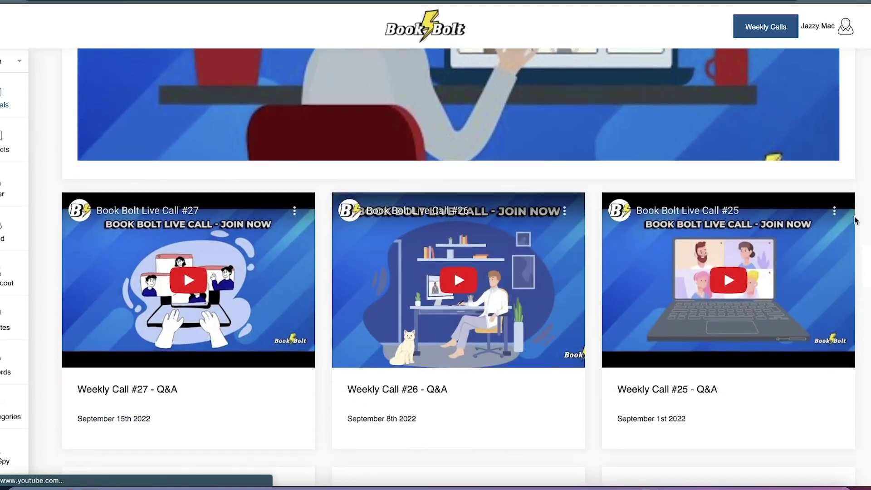
scroll(857, 221, "down", 2)
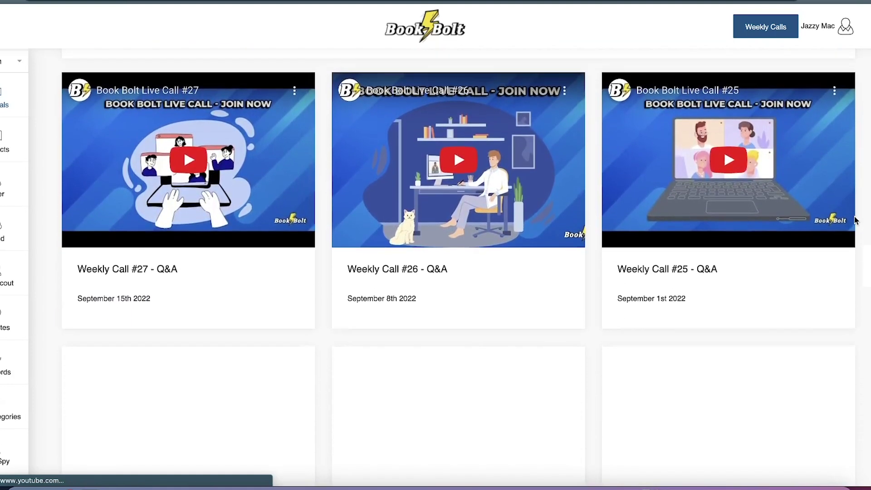
scroll(856, 221, "down", 3)
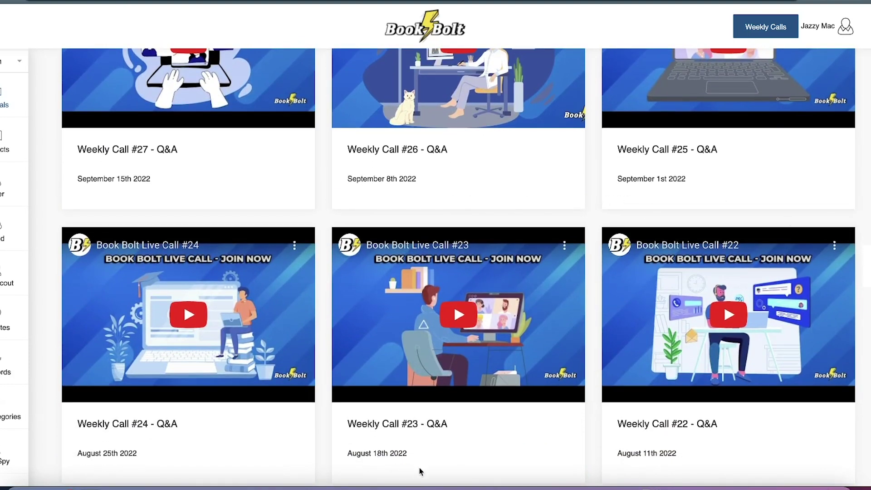
scroll(420, 471, "down", 7)
scroll(421, 471, "down", 5)
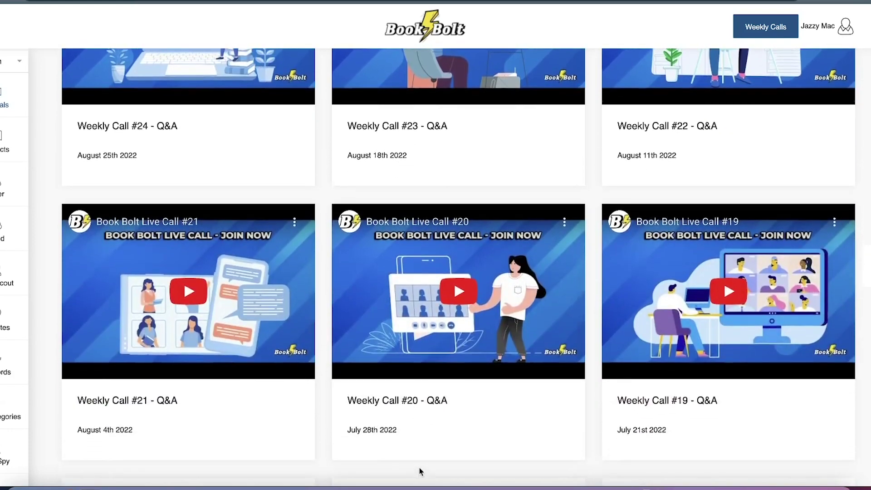
scroll(419, 471, "down", 6)
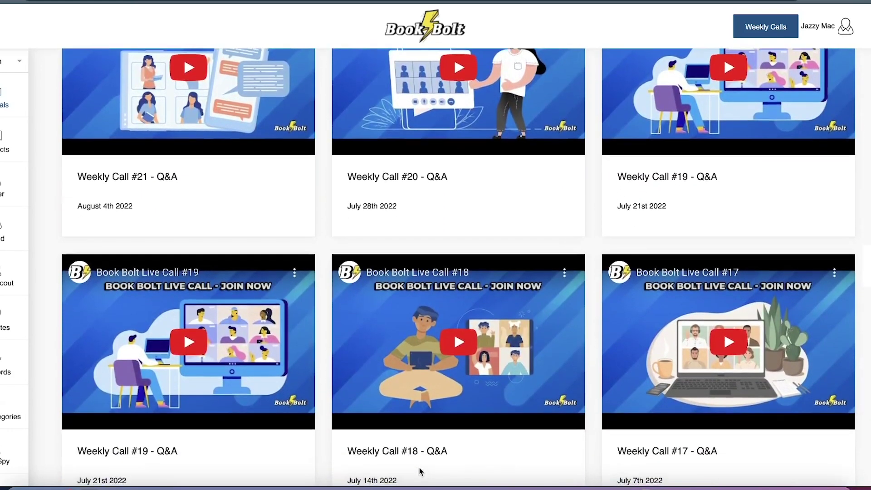
scroll(421, 472, "down", 5)
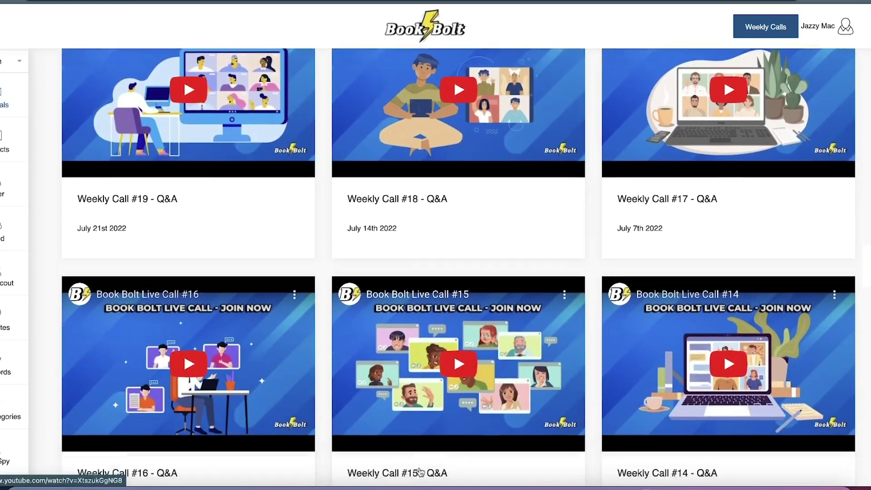
scroll(420, 472, "down", 5)
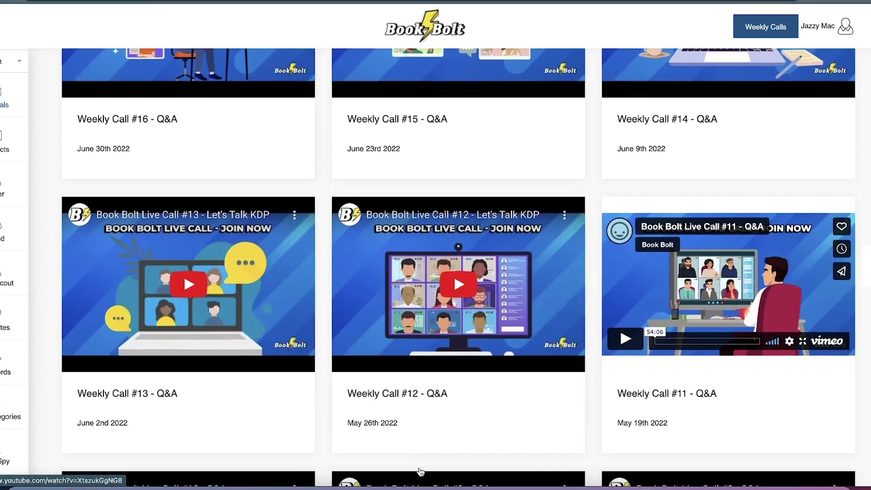
scroll(420, 472, "down", 1)
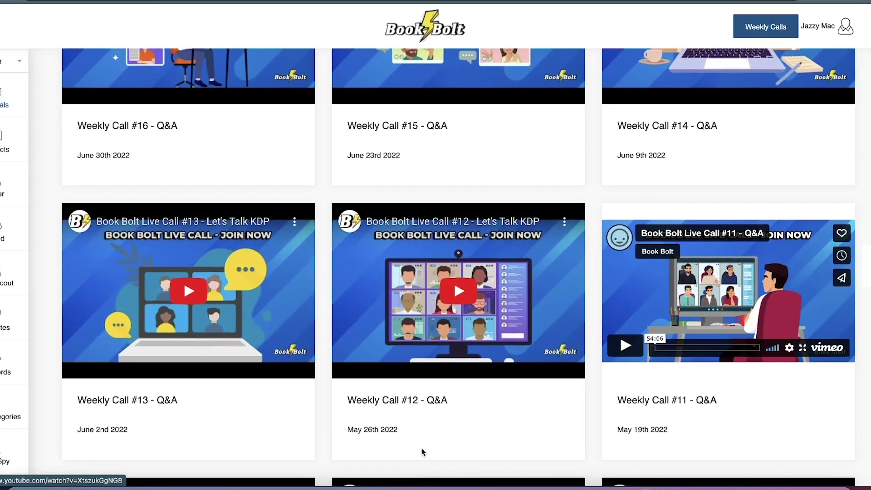